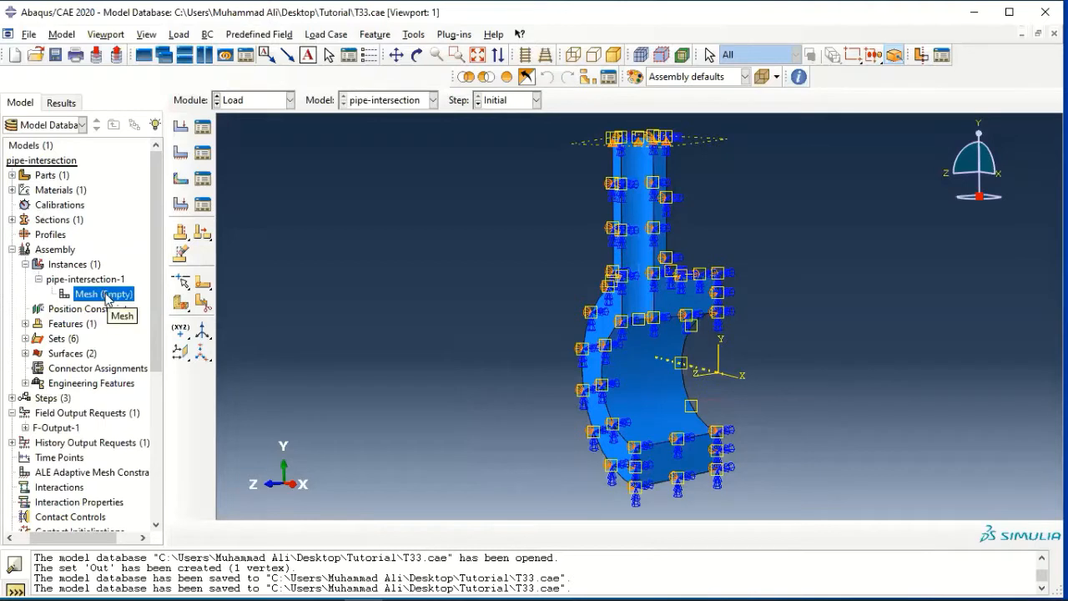
Open the mesh of the pipe-intersection-1 instance and start creating a cell partition.
double_click(98, 296)
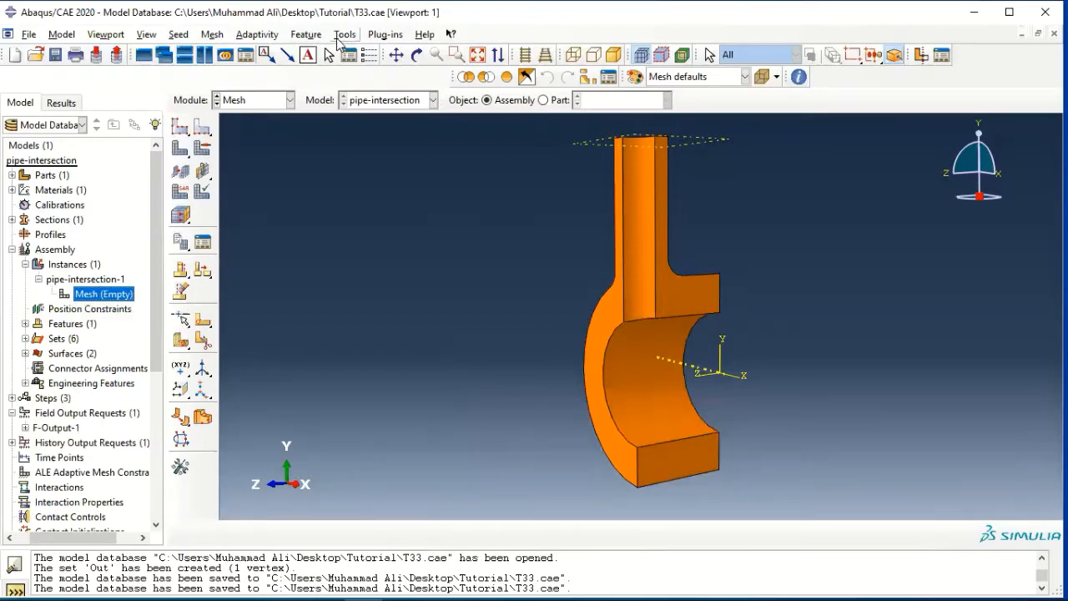
click(345, 35)
click(380, 99)
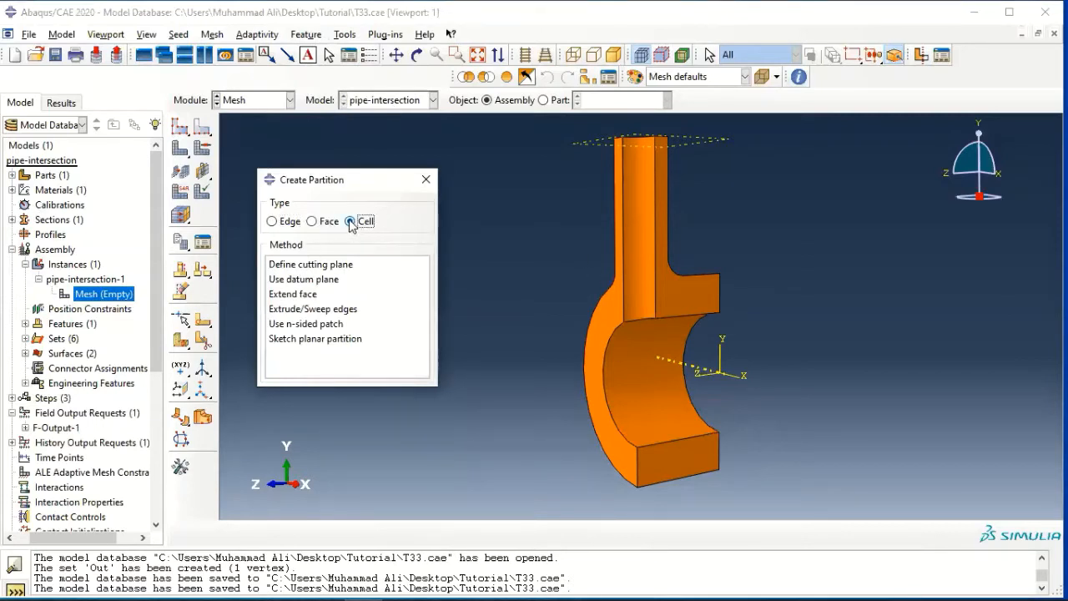
click(330, 265)
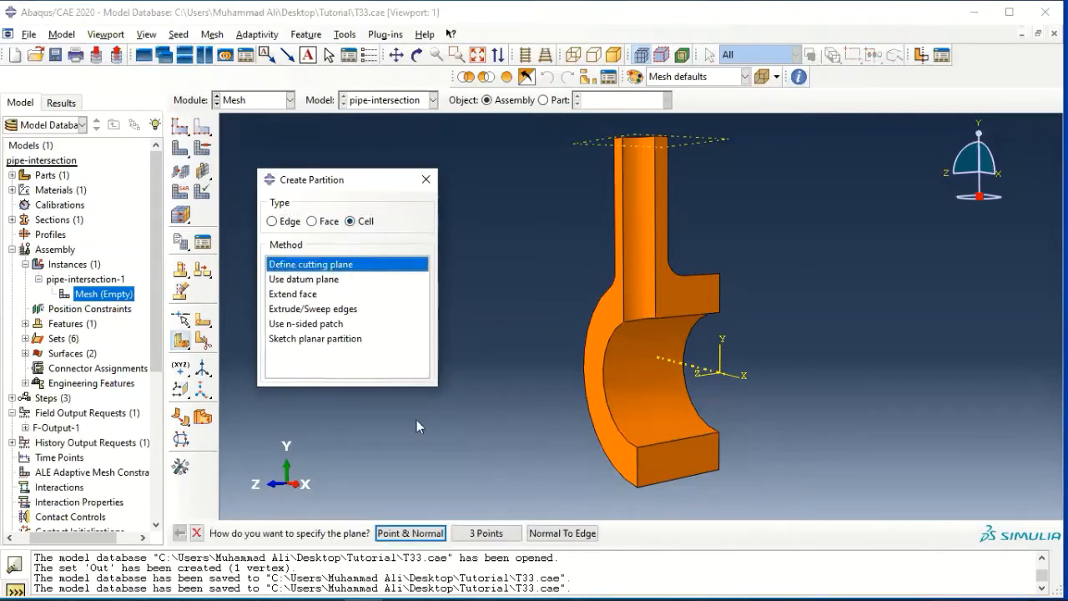
click(642, 345)
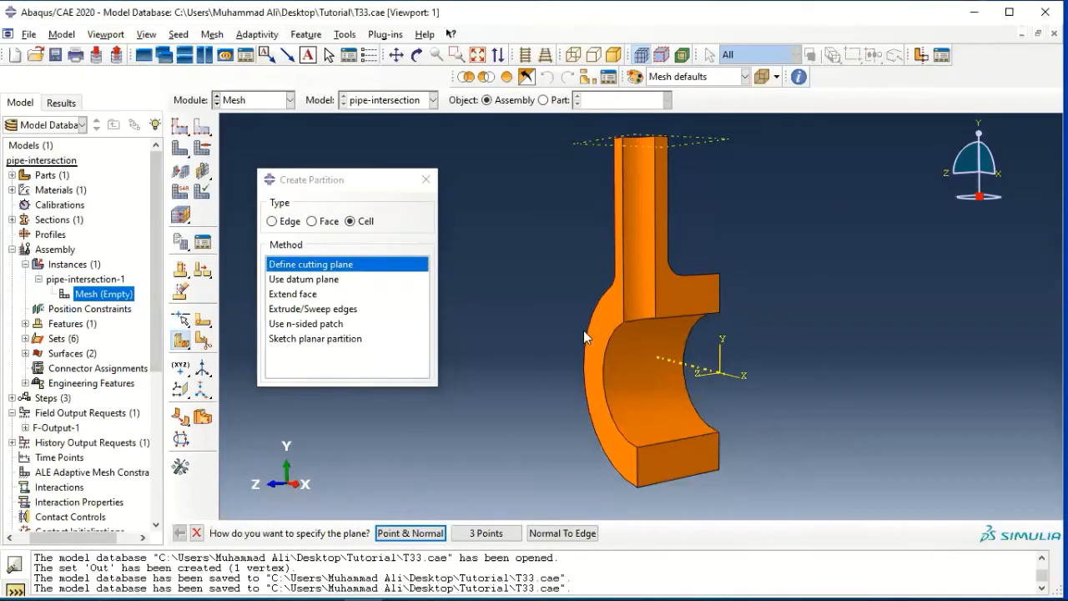
click(410, 532)
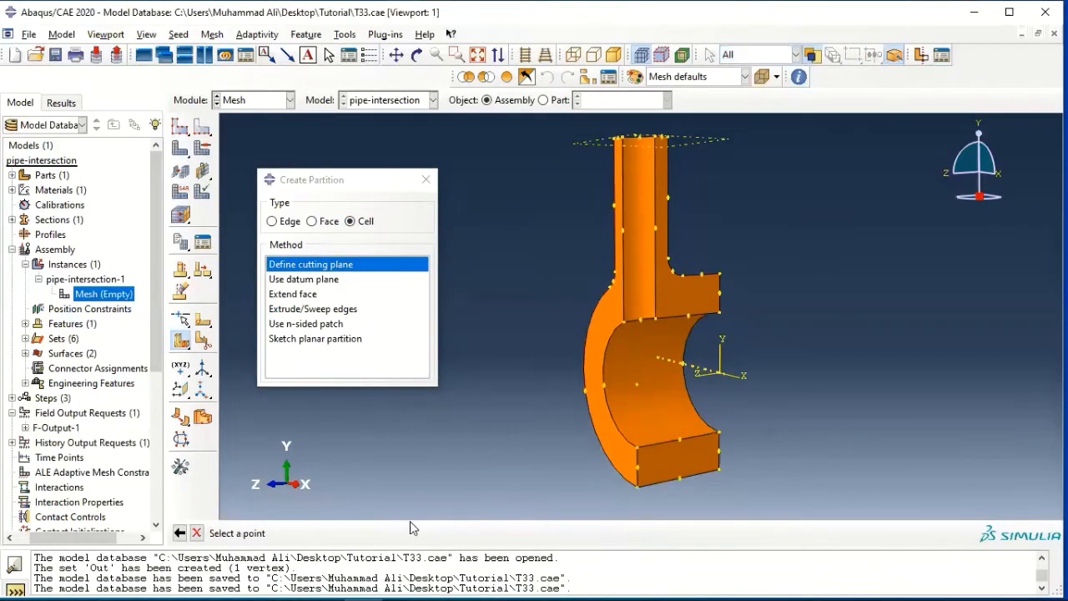
click(636, 386)
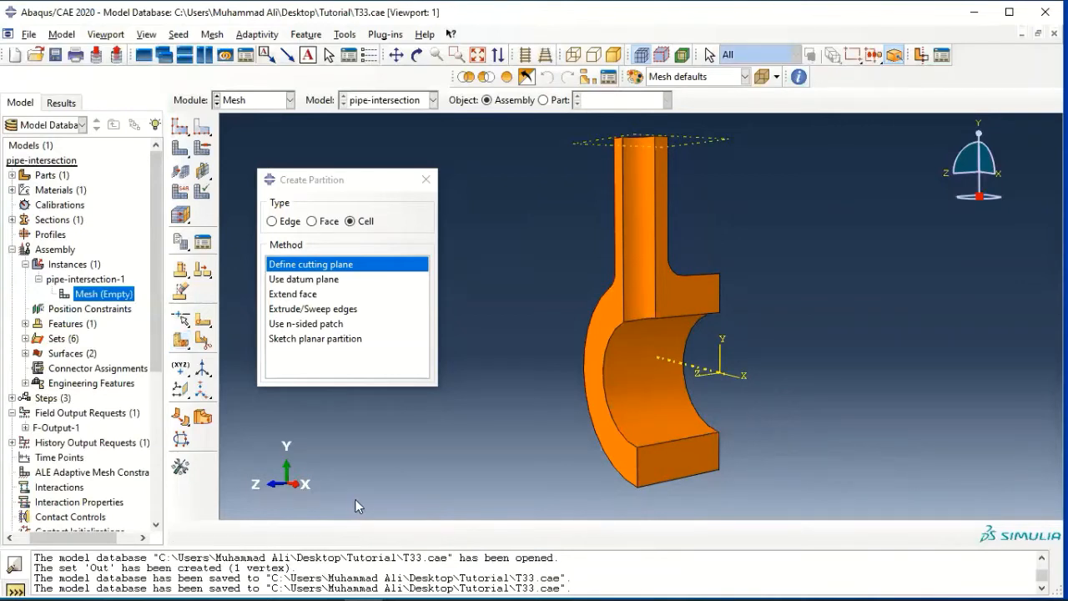
Partition the cell with a point-and-normal cutting plane through the front arc's centre point, normal to the branch pipe's inner vertical edge.
click(334, 266)
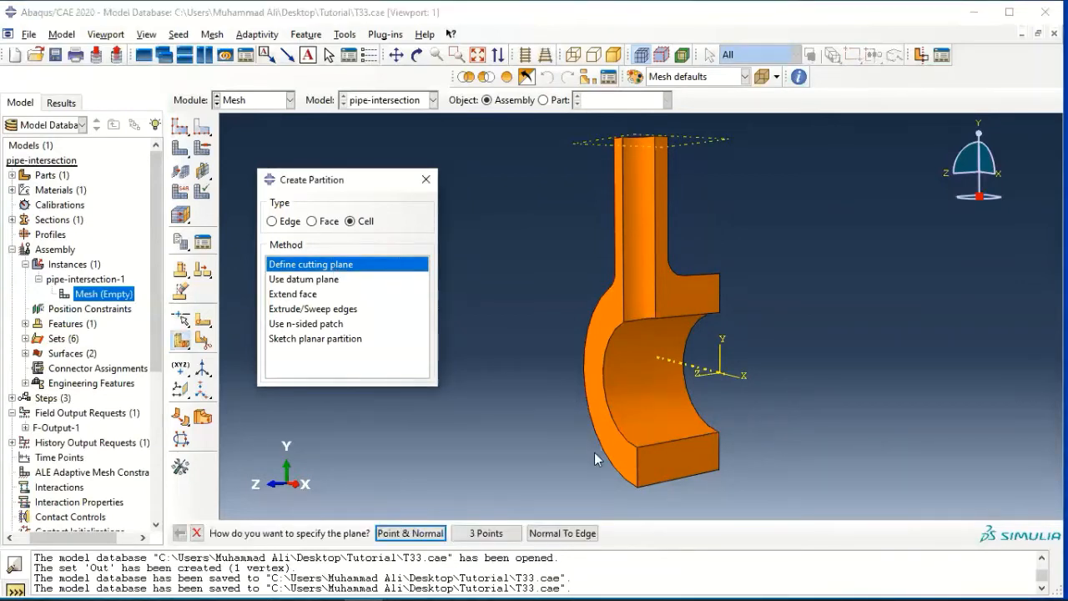
click(411, 533)
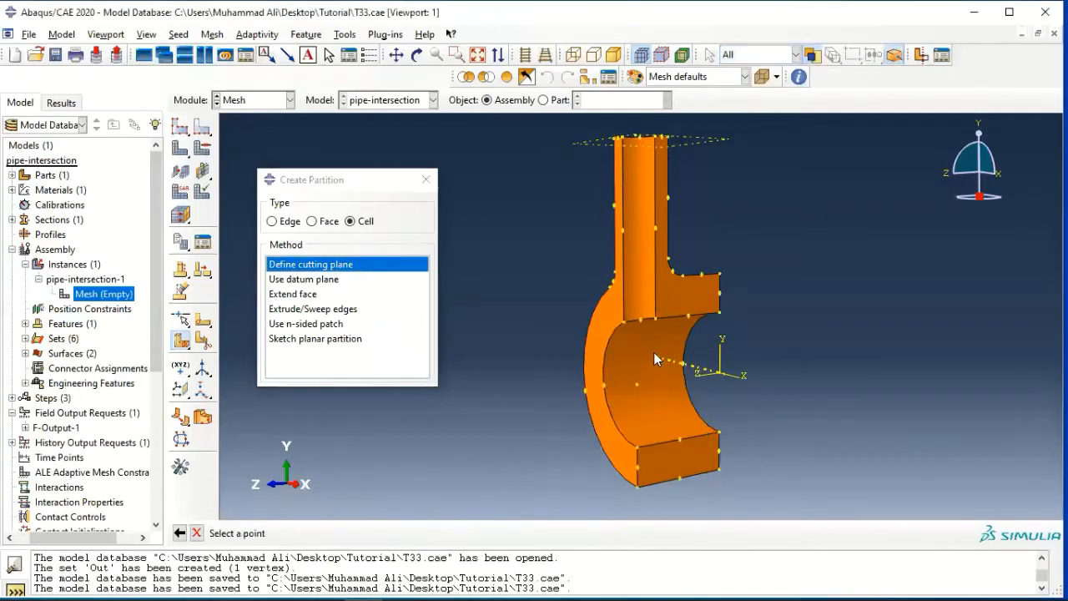
click(635, 383)
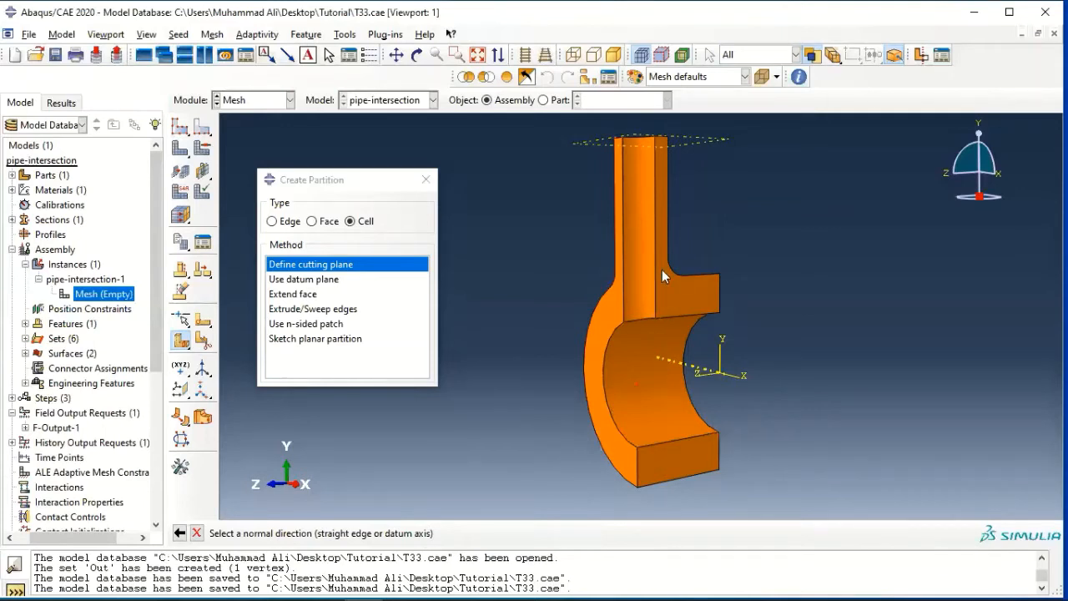
click(621, 243)
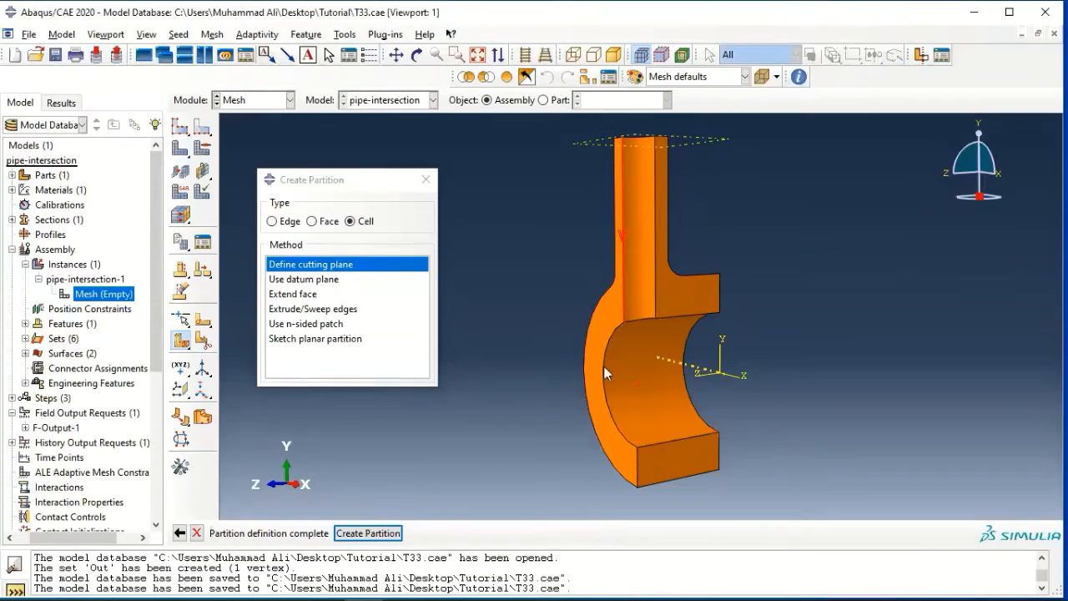
click(375, 533)
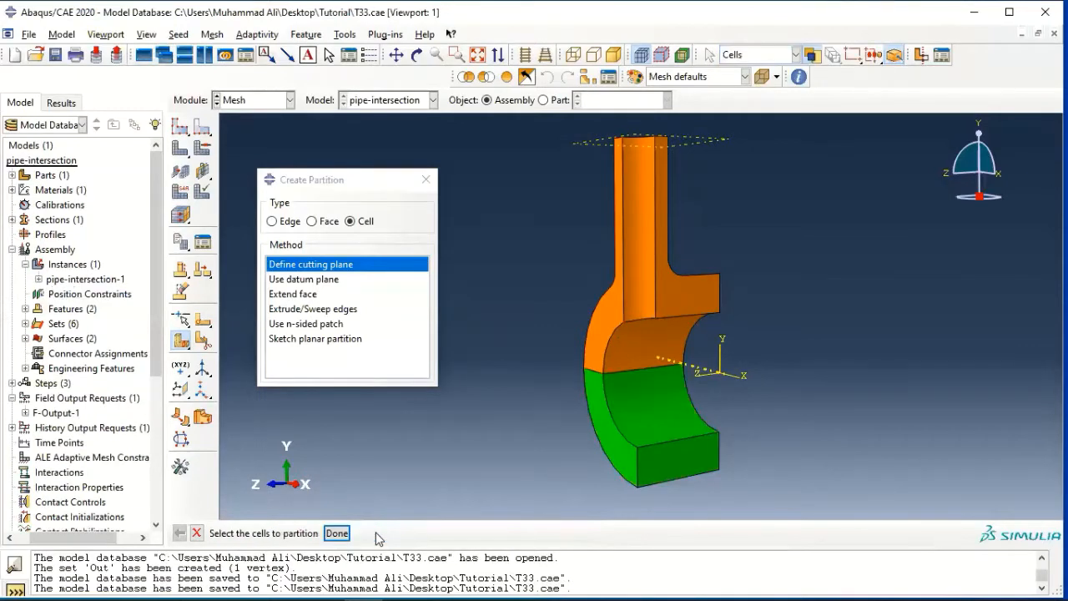
click(336, 532)
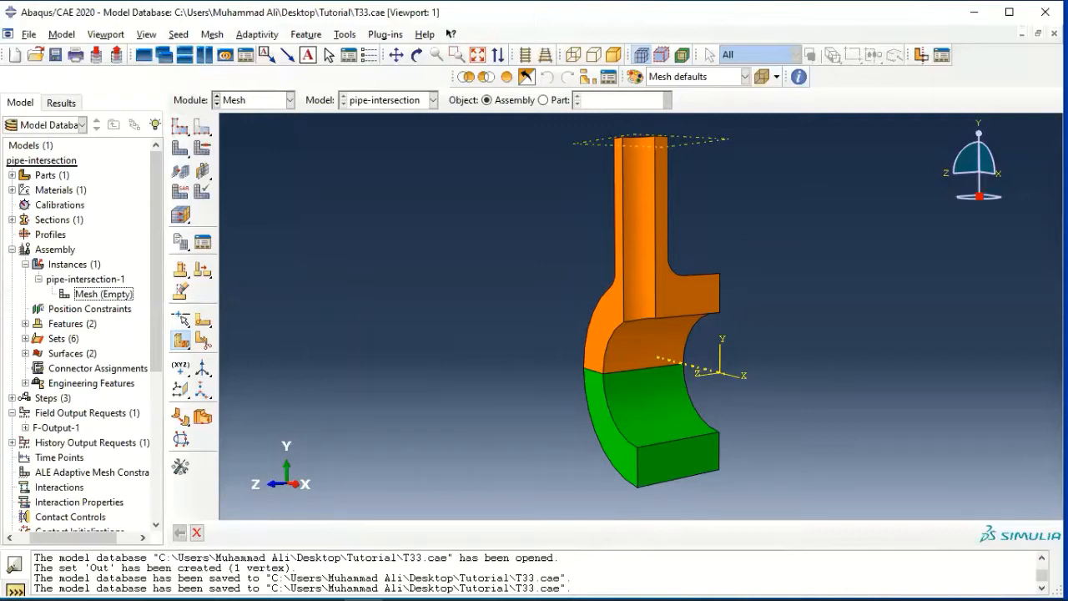
Start a Sketch face partition on the upper half's Y-Z cut face, with its short end edge vertical and on the right.
click(343, 34)
click(359, 97)
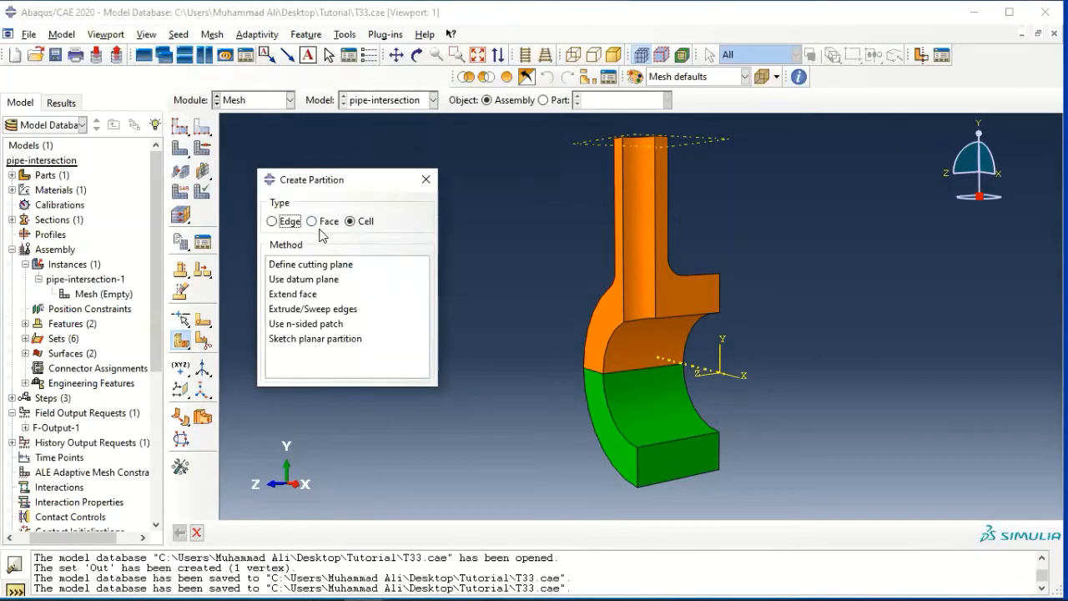
click(309, 223)
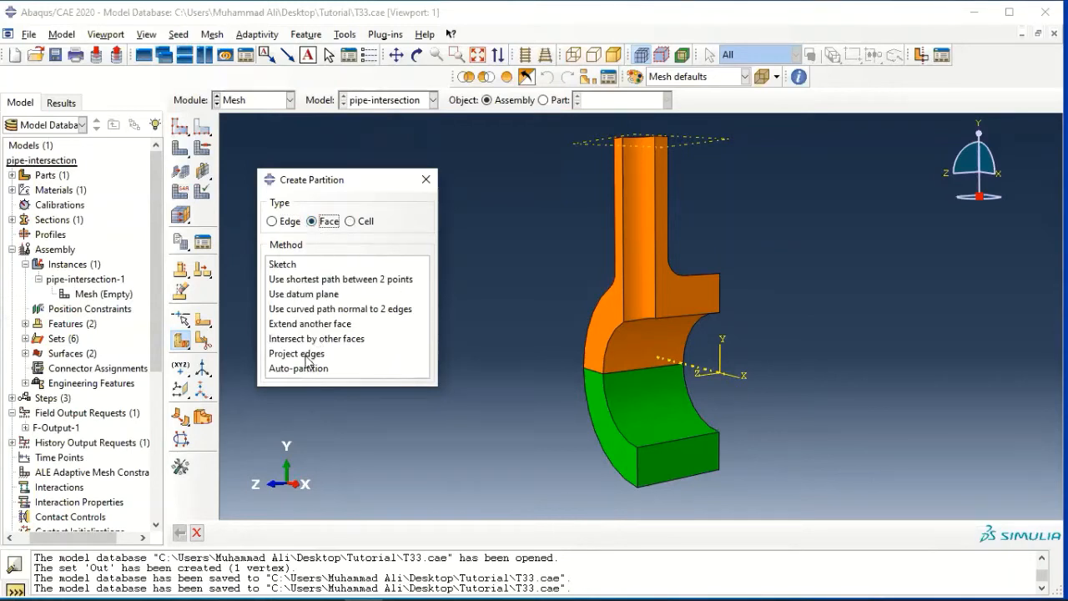
click(285, 279)
click(283, 265)
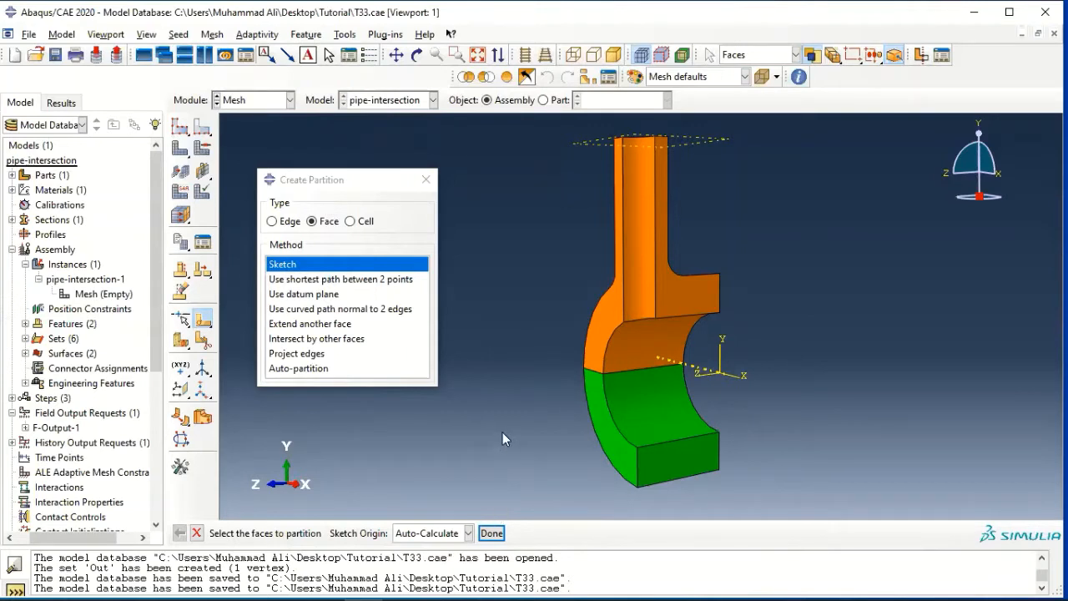
click(699, 296)
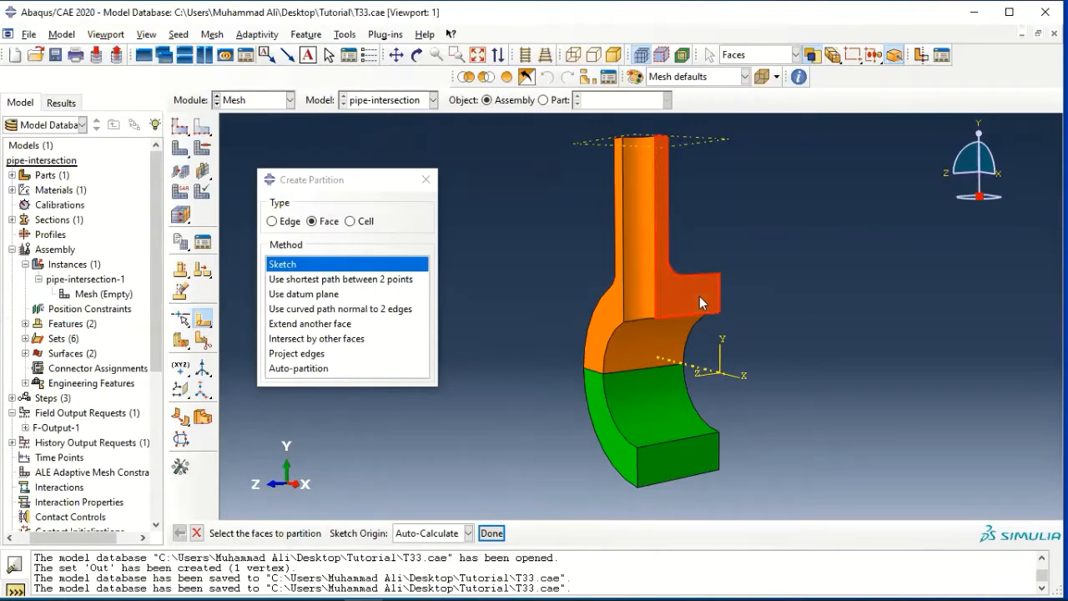
click(491, 533)
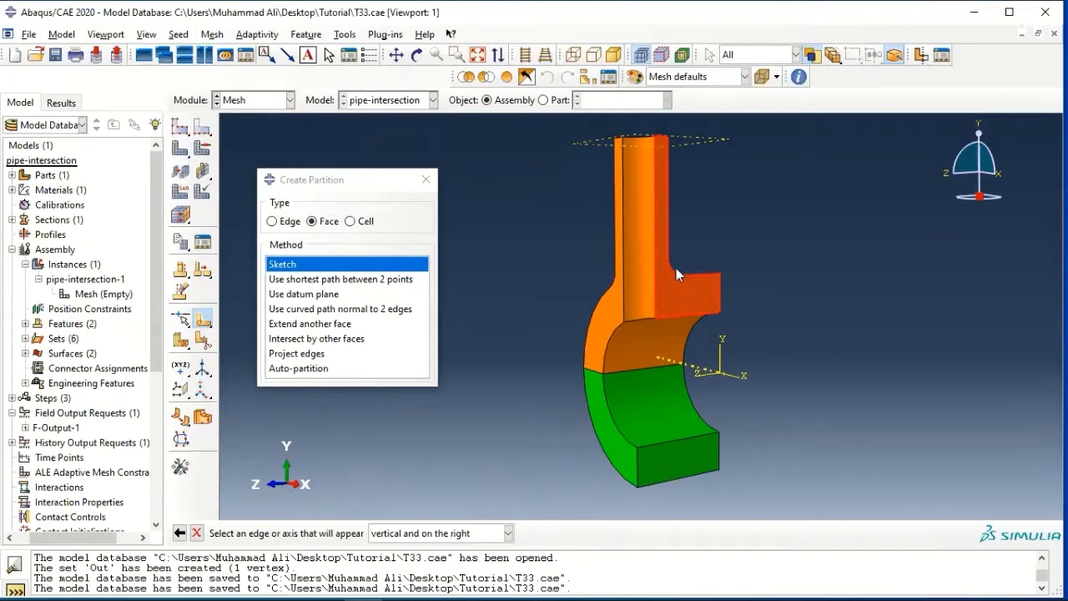
click(719, 293)
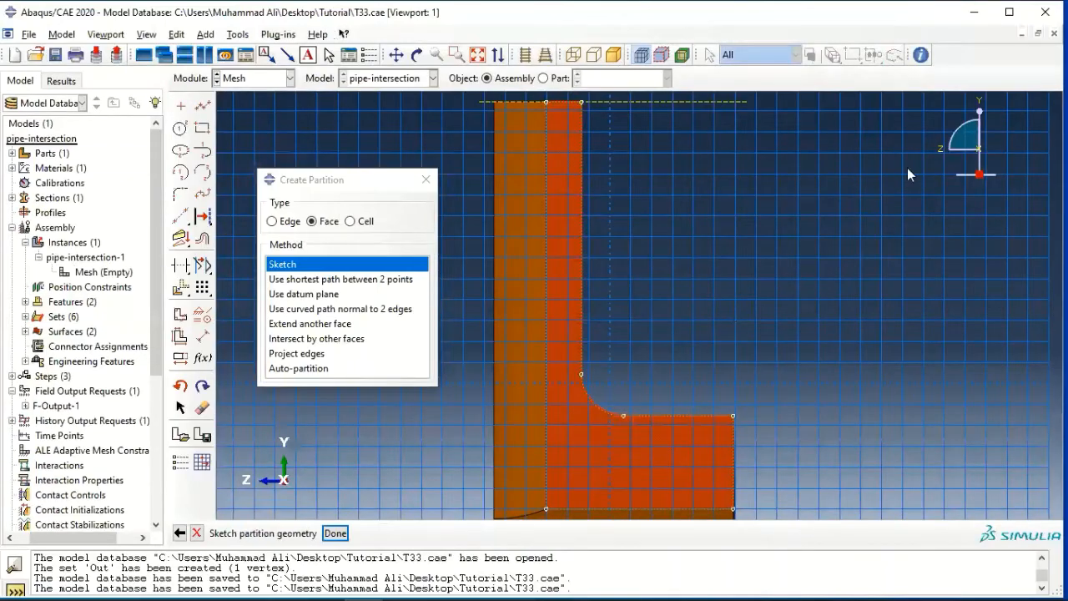
Sketch a horizontal line from the fillet's upper end through the branch pipe wall to about x -0.2.
scroll(680, 334, down, 4)
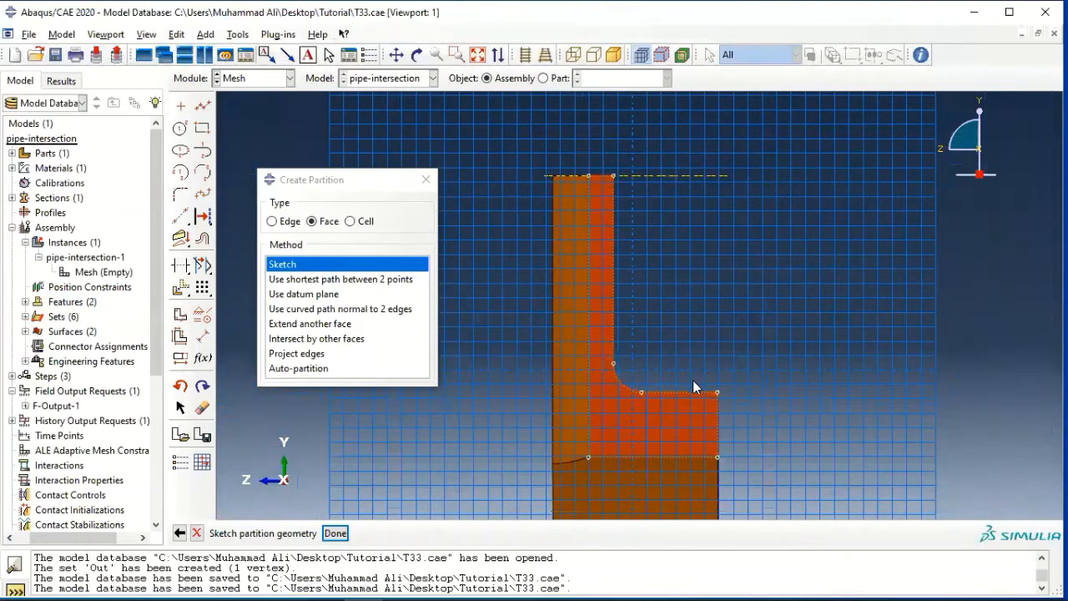
click(203, 108)
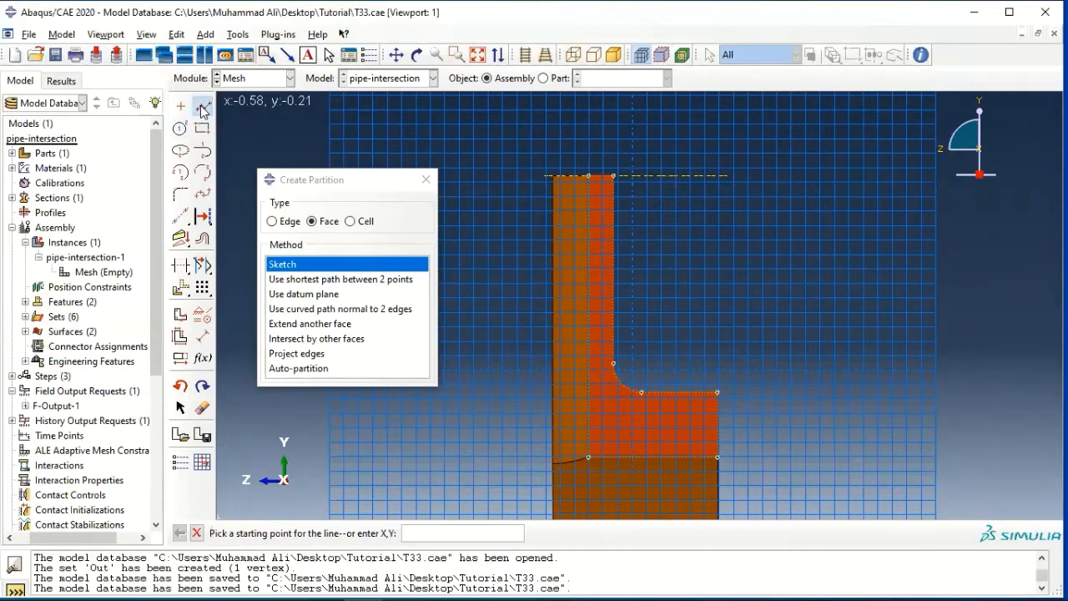
click(615, 363)
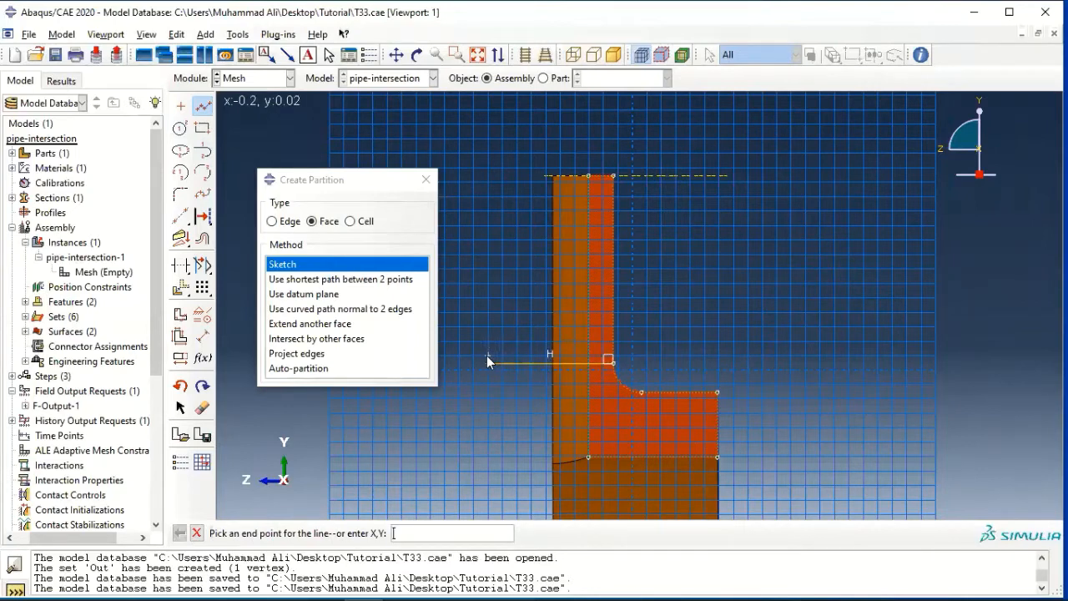
key(Escape)
Sketch a vertical line from the fillet's lower end down through the main pipe wall to about y -0.18, and finish the face partition.
scroll(528, 381, down, 1)
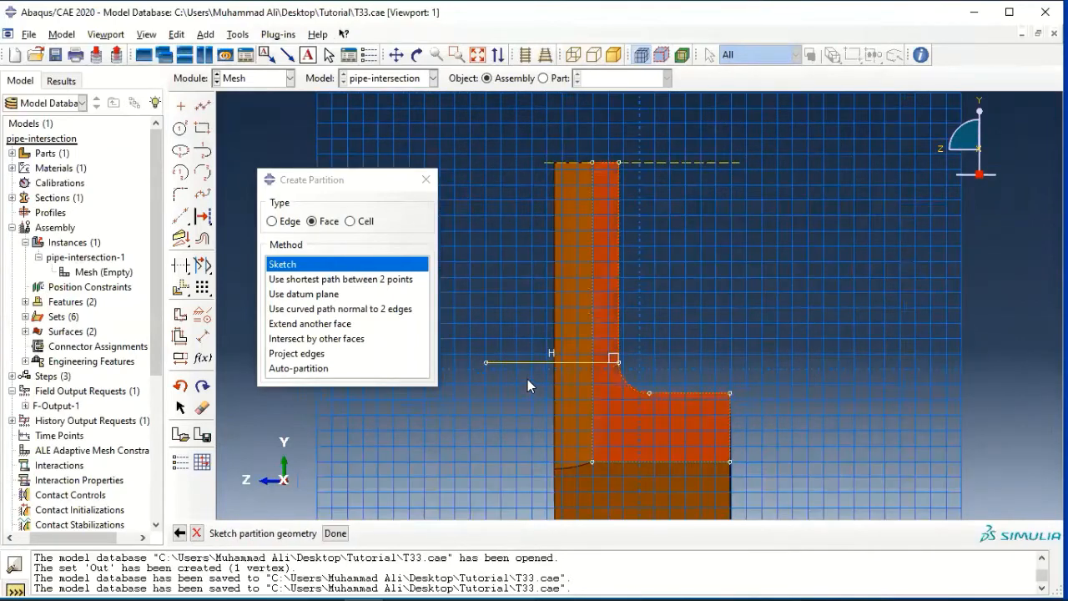
scroll(527, 379, up, 3)
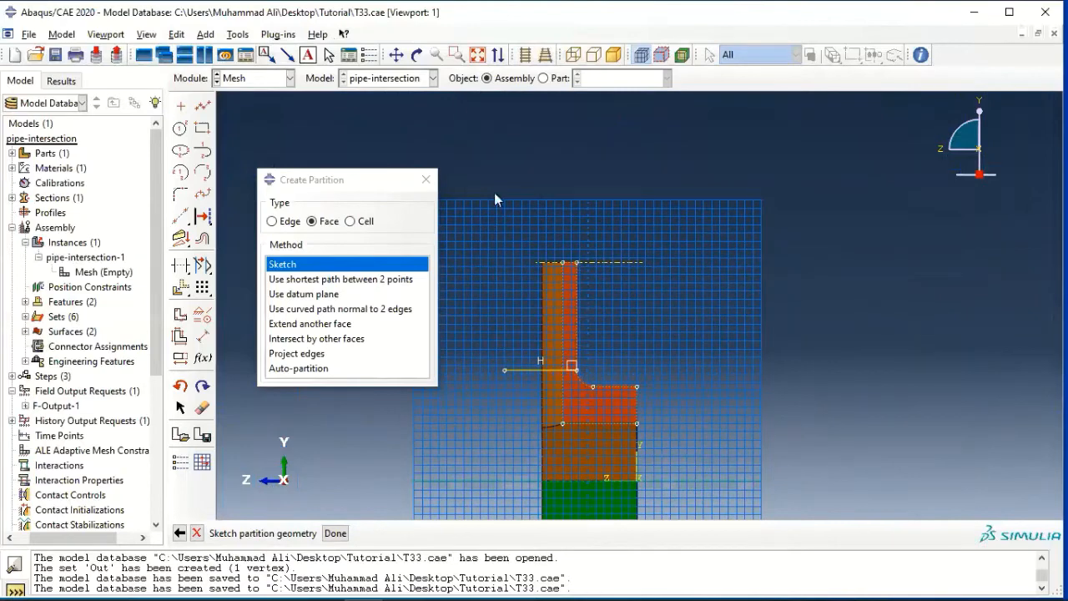
click(397, 55)
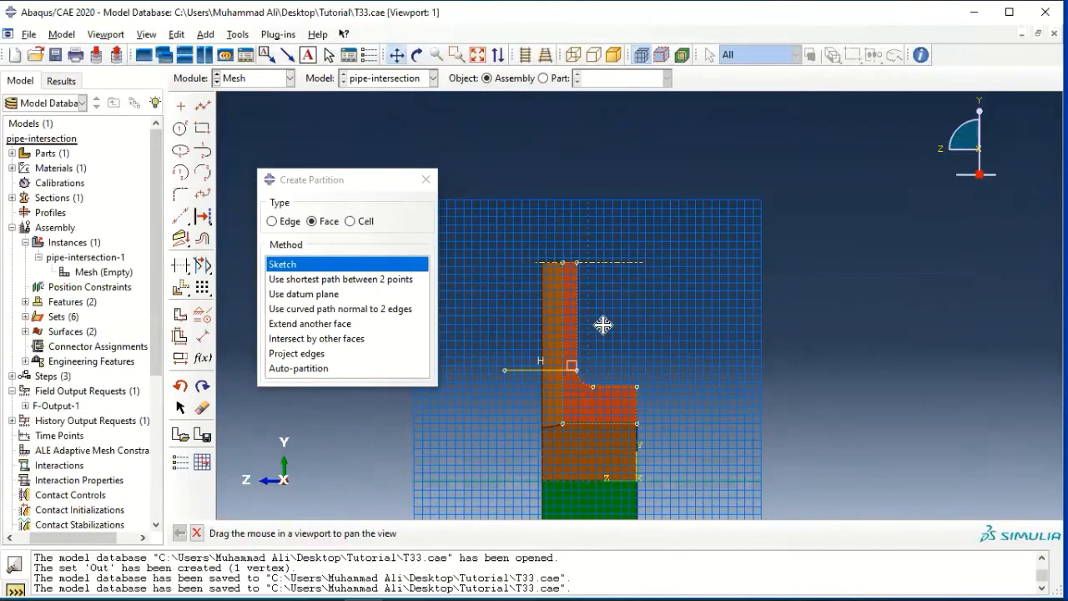
drag(603, 322, 589, 250)
scroll(603, 313, down, 3)
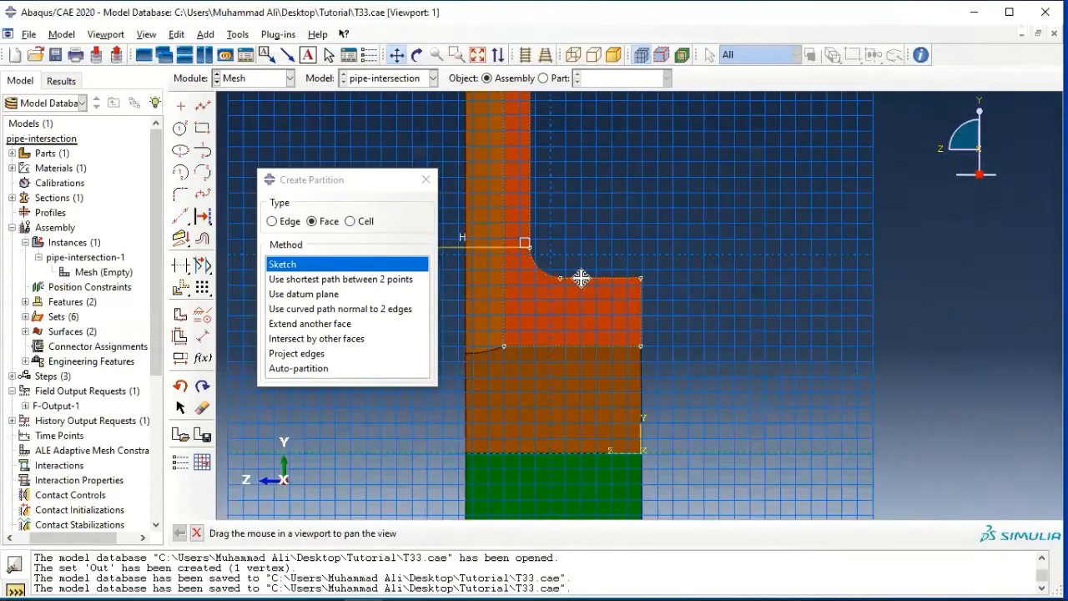
key(Escape)
click(200, 106)
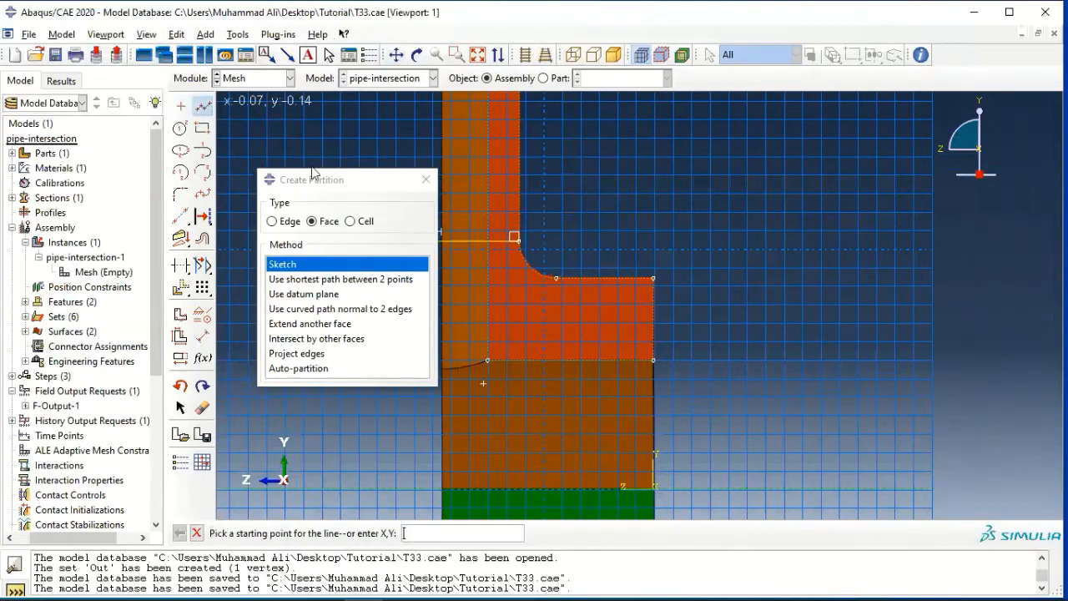
click(555, 280)
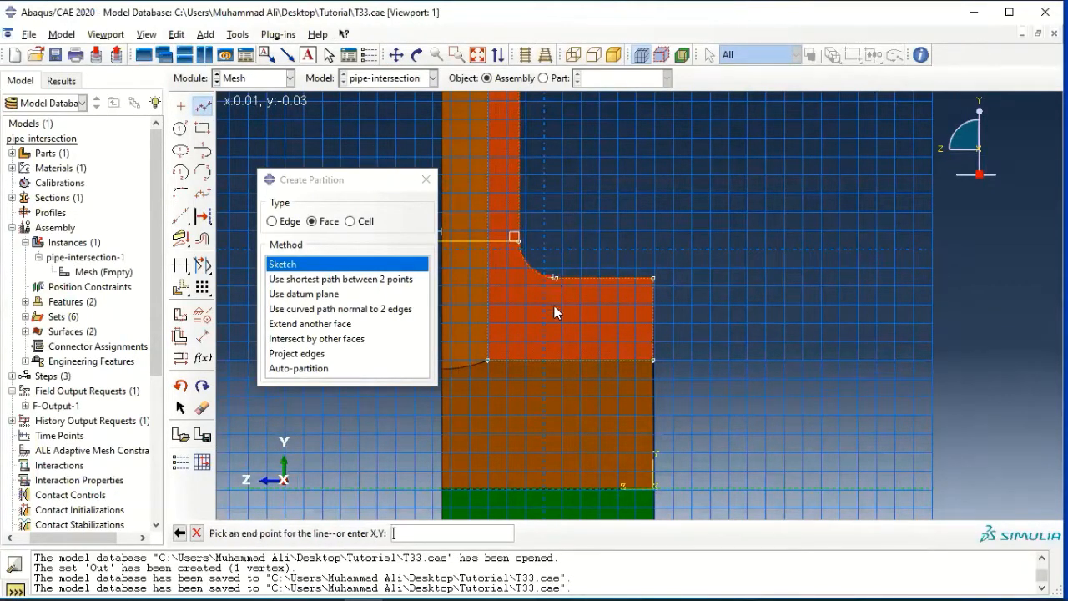
click(555, 417)
key(Escape)
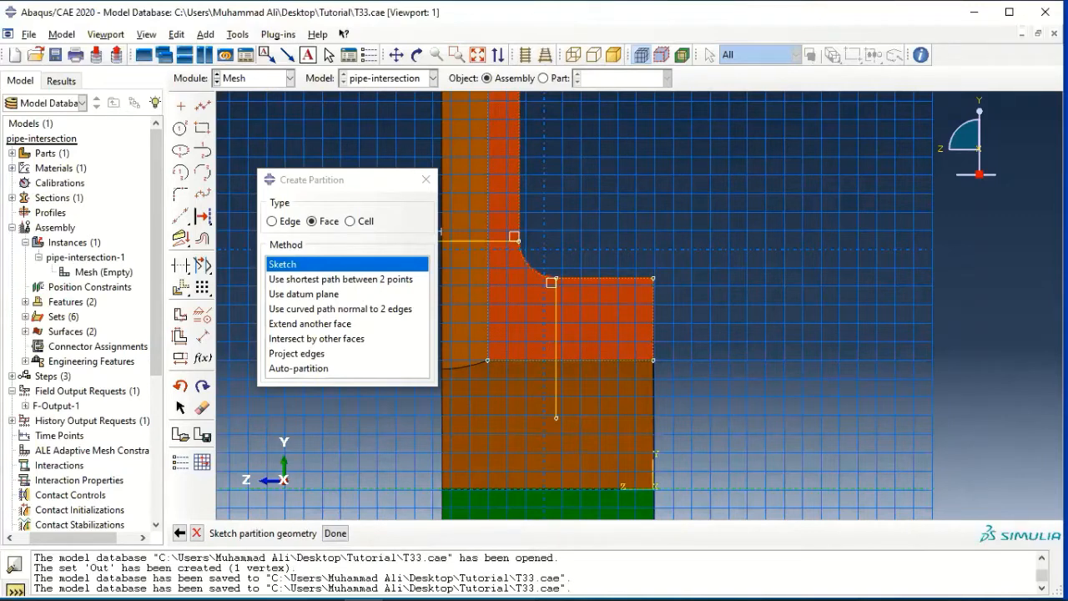
click(335, 533)
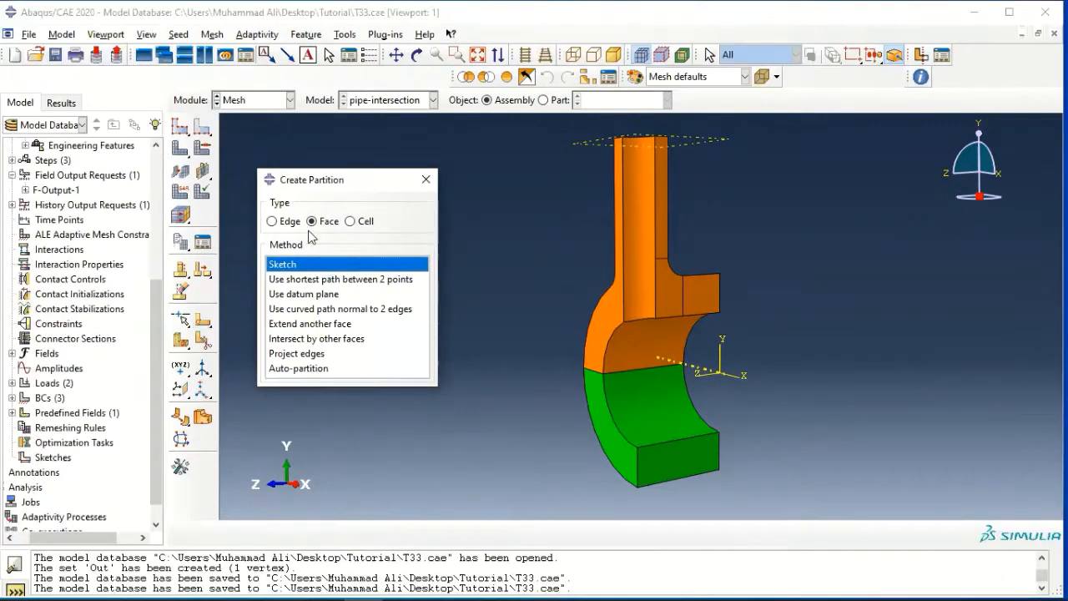
Start a Sketch face partition on the upper half's curved X-Y face, with the branch pipe's inner edge vertical and on the right.
click(610, 321)
click(294, 266)
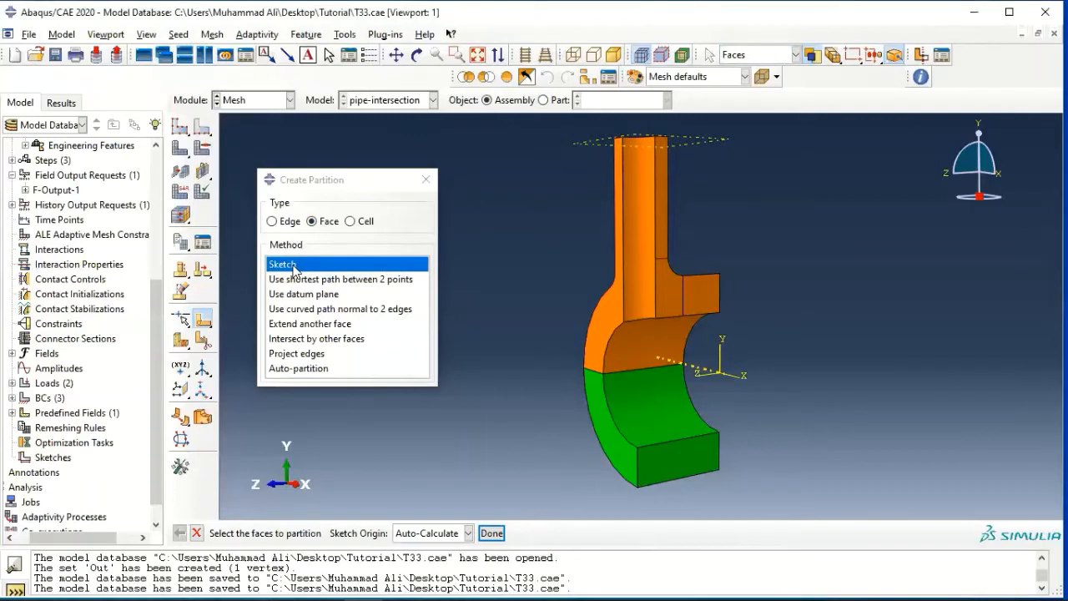
click(604, 322)
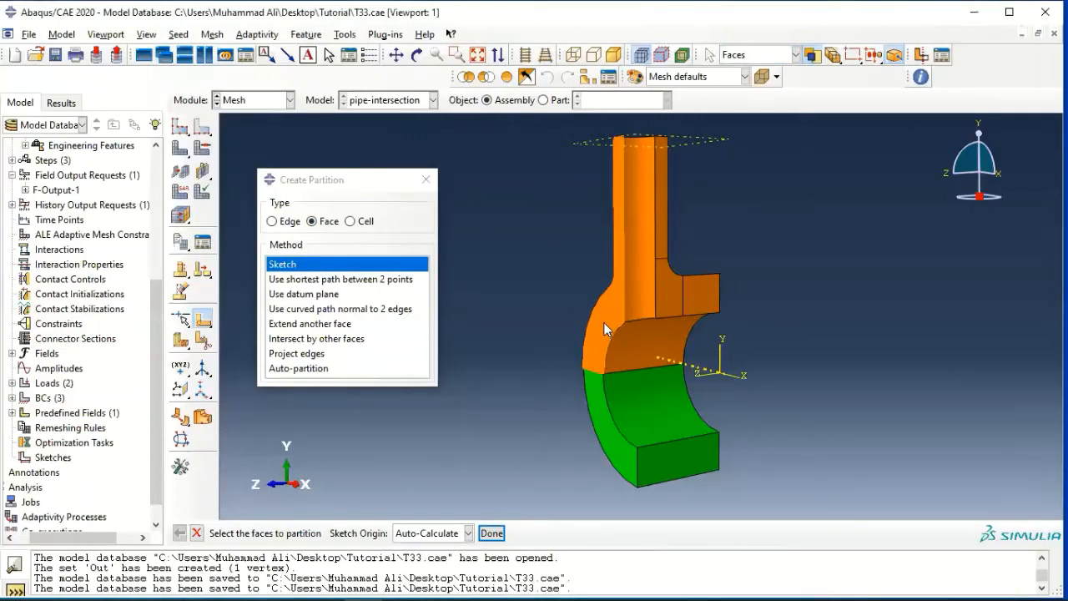
click(490, 532)
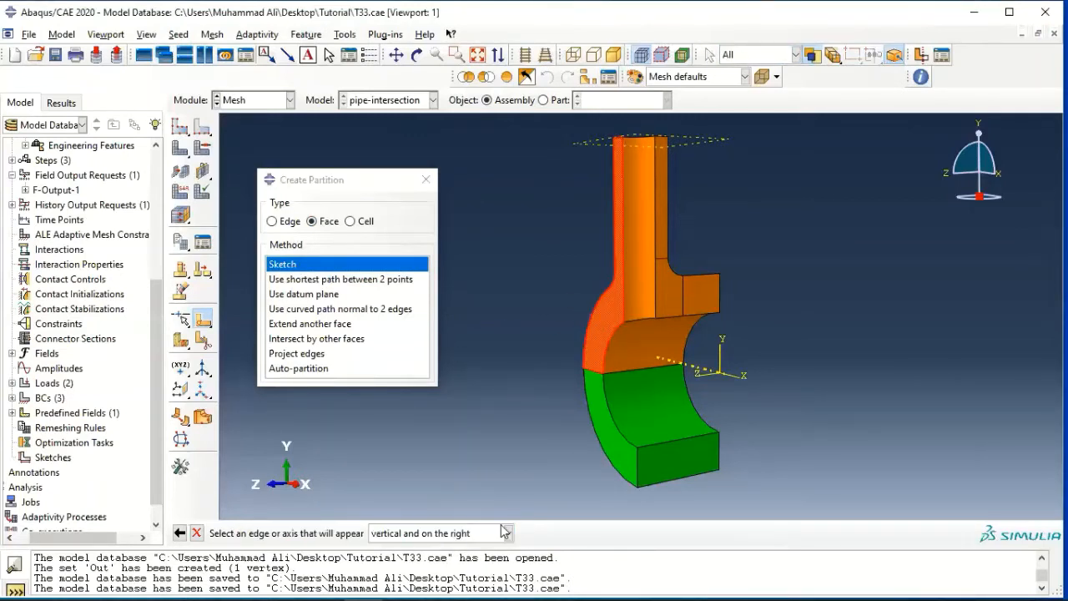
click(622, 250)
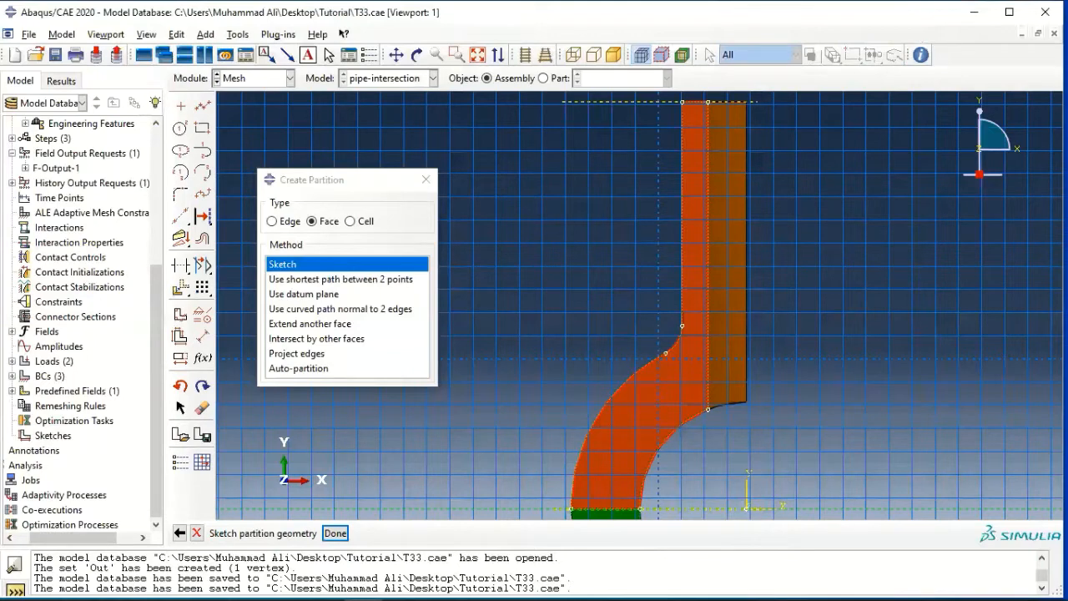
Add a vertical construction line in line with the branch pipe's outer wall, at about x 0.03.
click(205, 34)
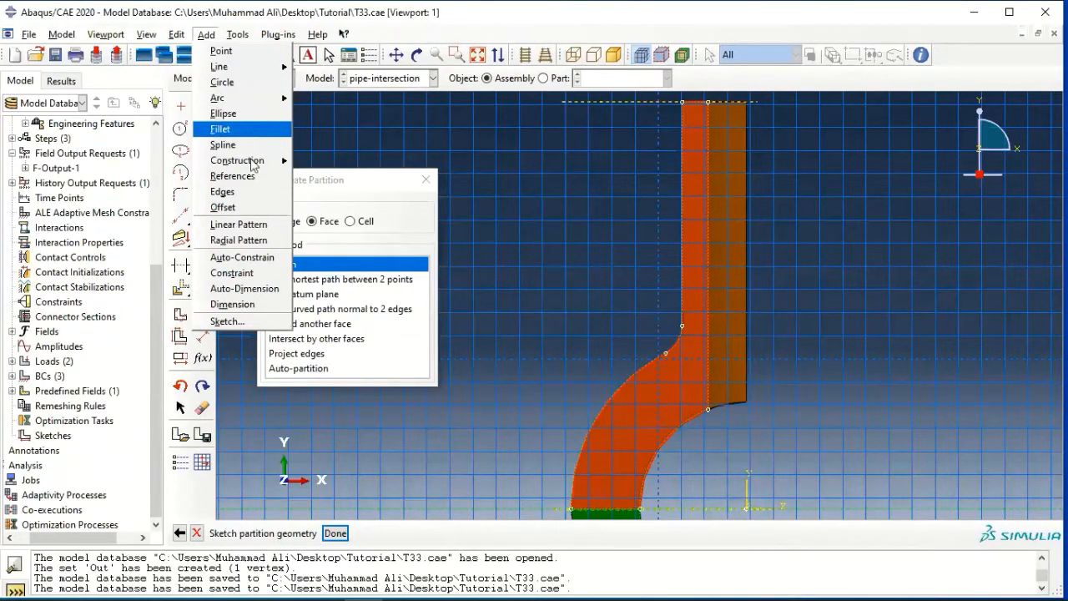
mouse_move(250, 160)
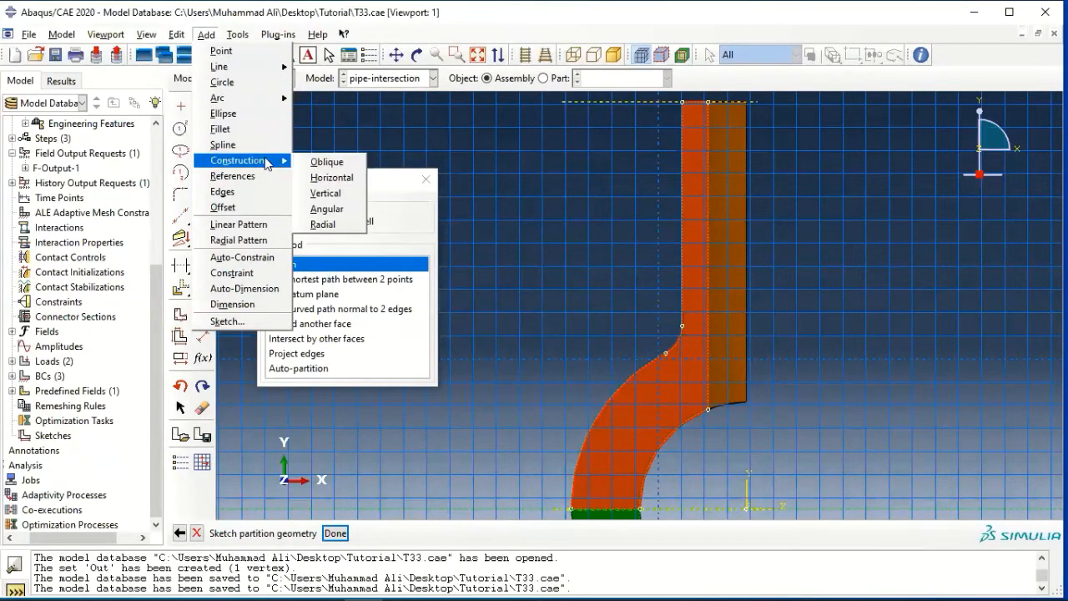
click(316, 195)
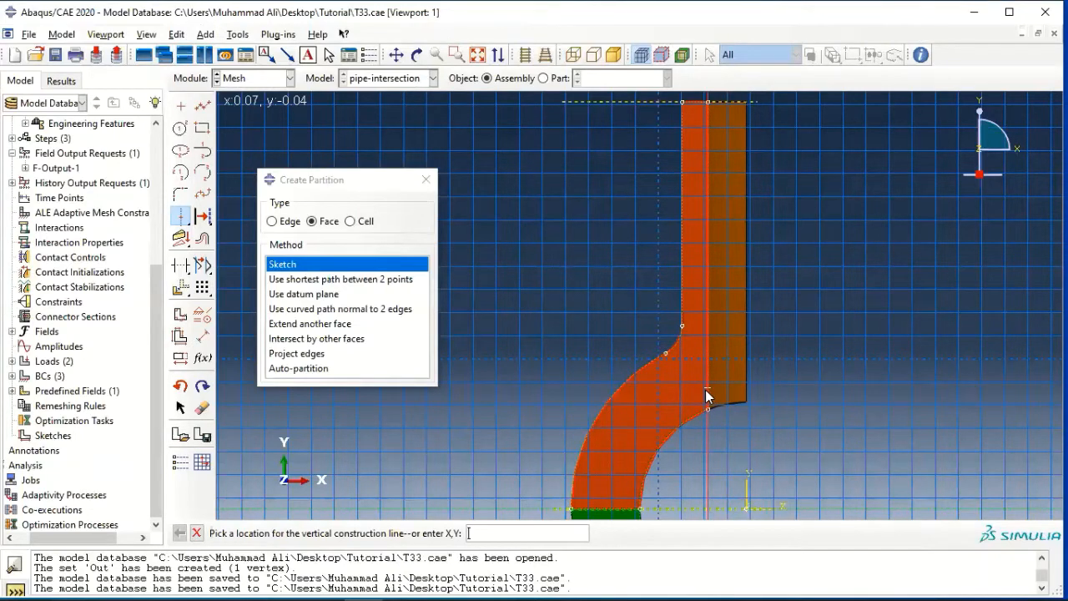
click(706, 390)
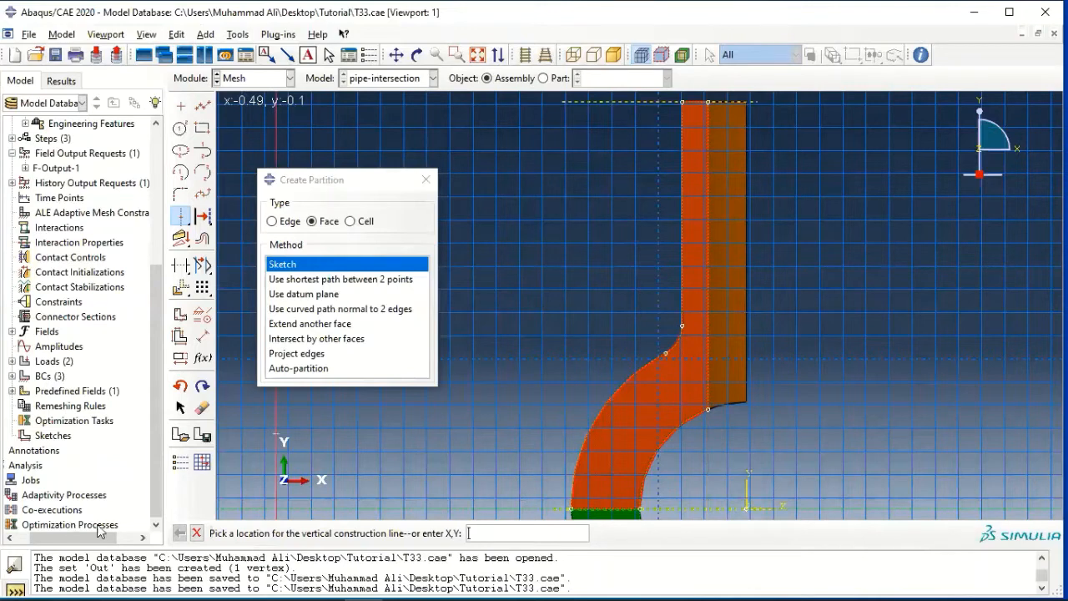
click(681, 501)
key(Escape)
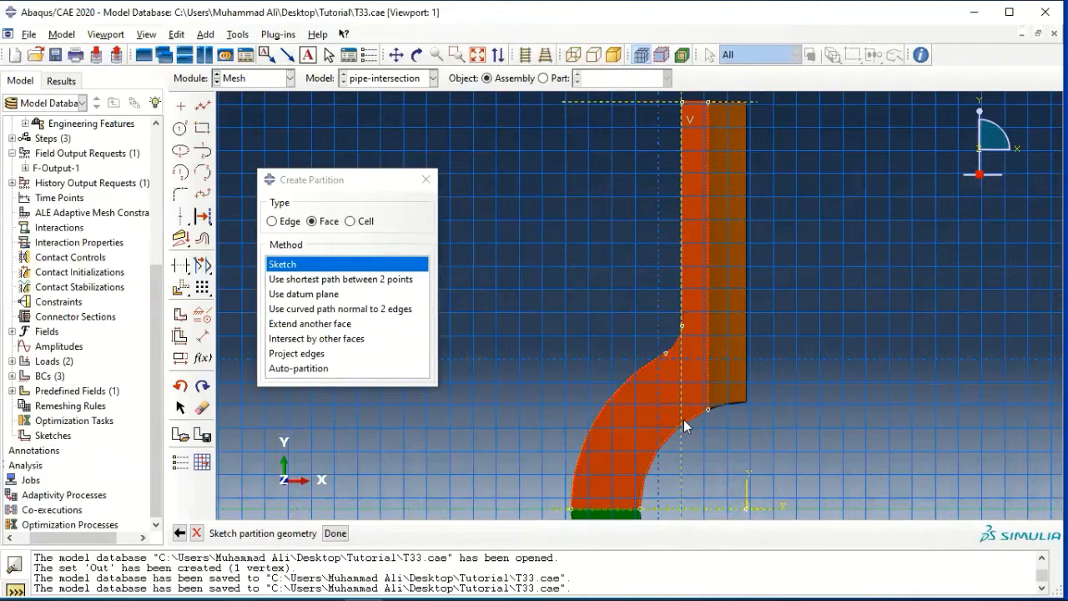
Sketch a line from where the construction line meets the main pipe's inner arc to the fillet's lower end.
click(202, 107)
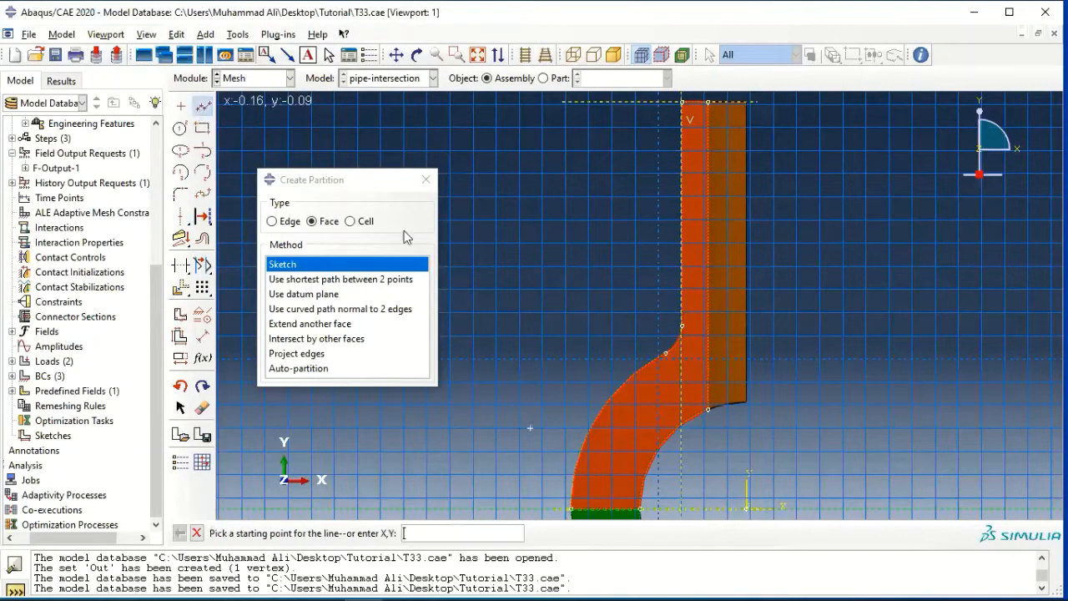
click(682, 421)
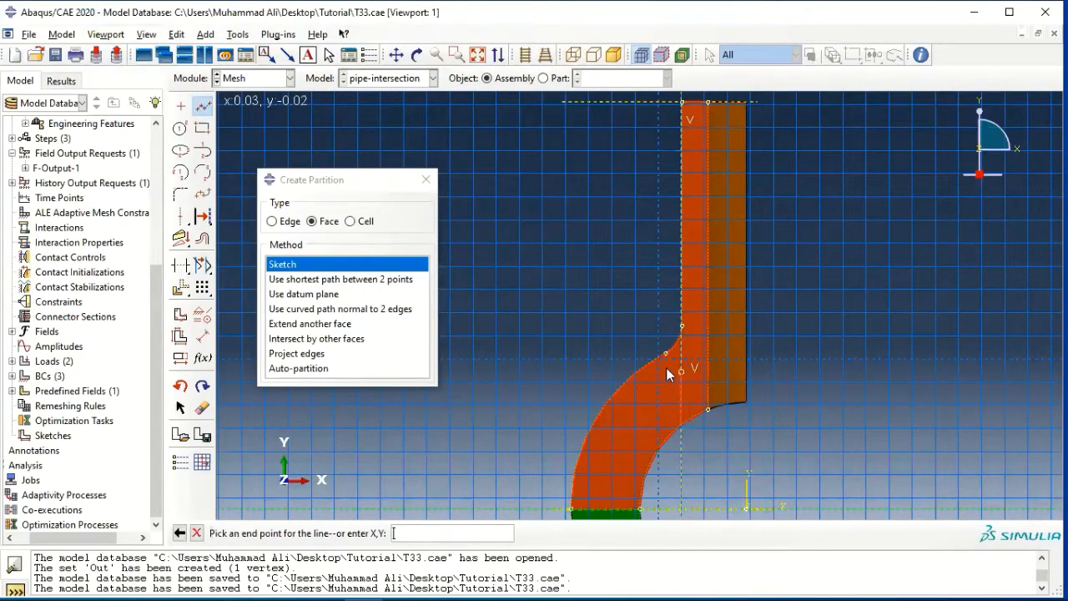
click(665, 354)
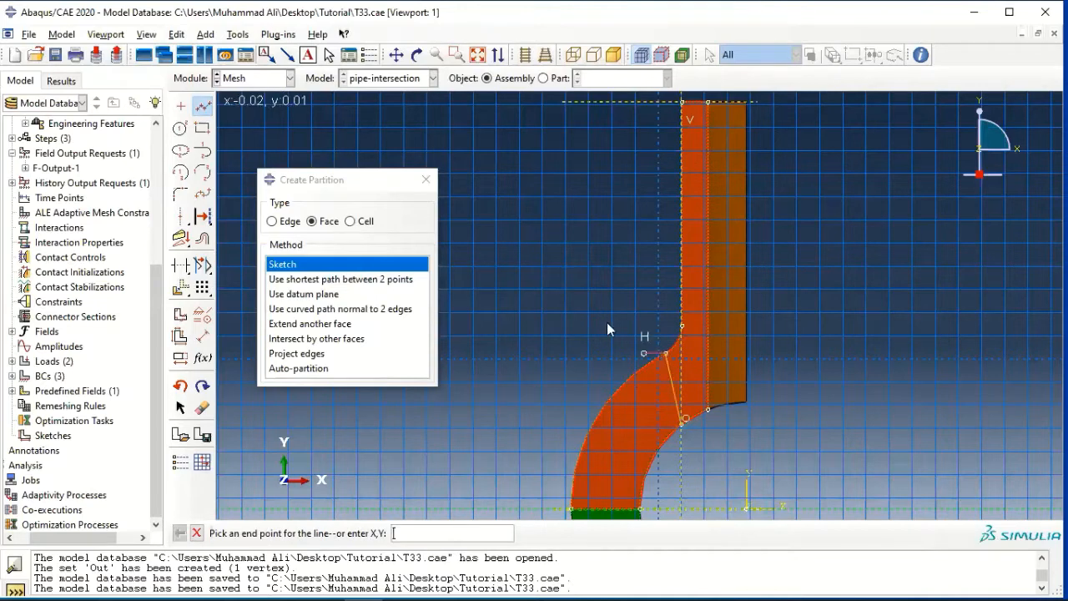
middle_click(601, 309)
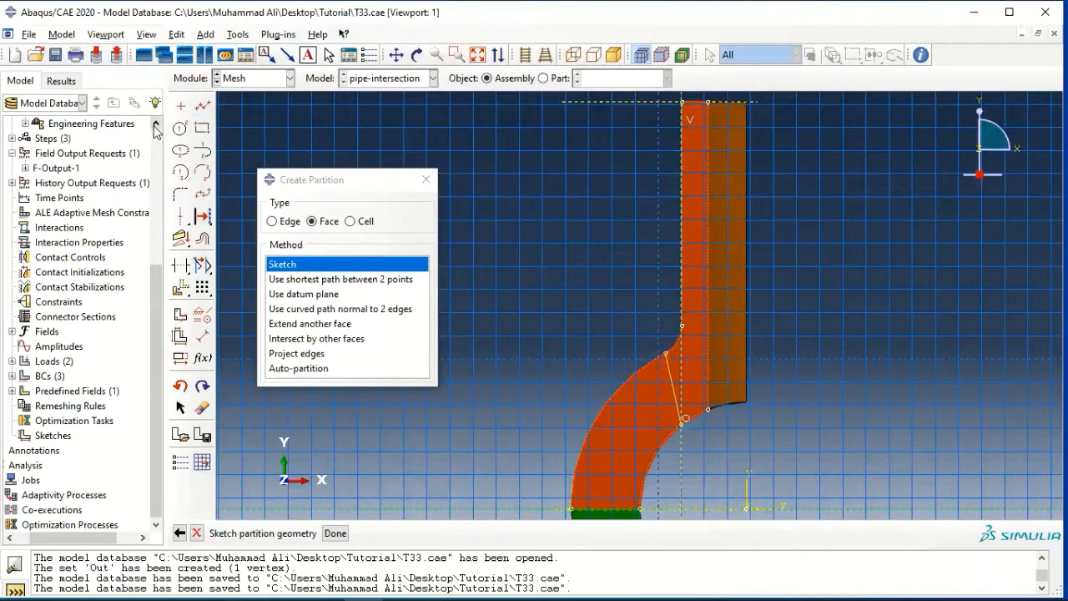
Sketch a horizontal line from the fillet's upper end through the branch pipe wall to about x 0.14, and finish the face partition.
click(204, 106)
click(682, 325)
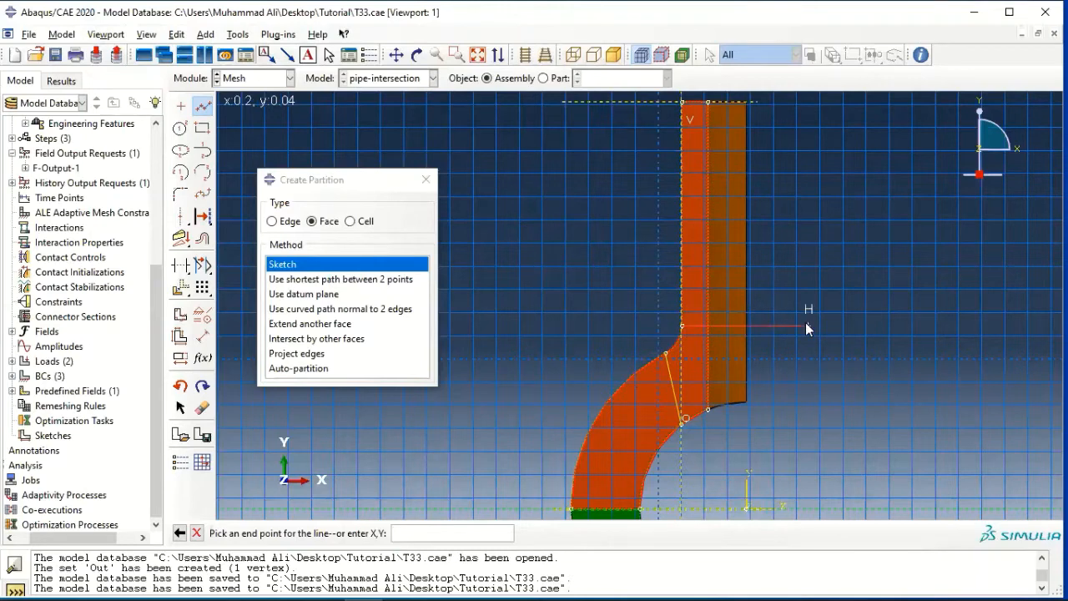
click(757, 325)
key(Escape)
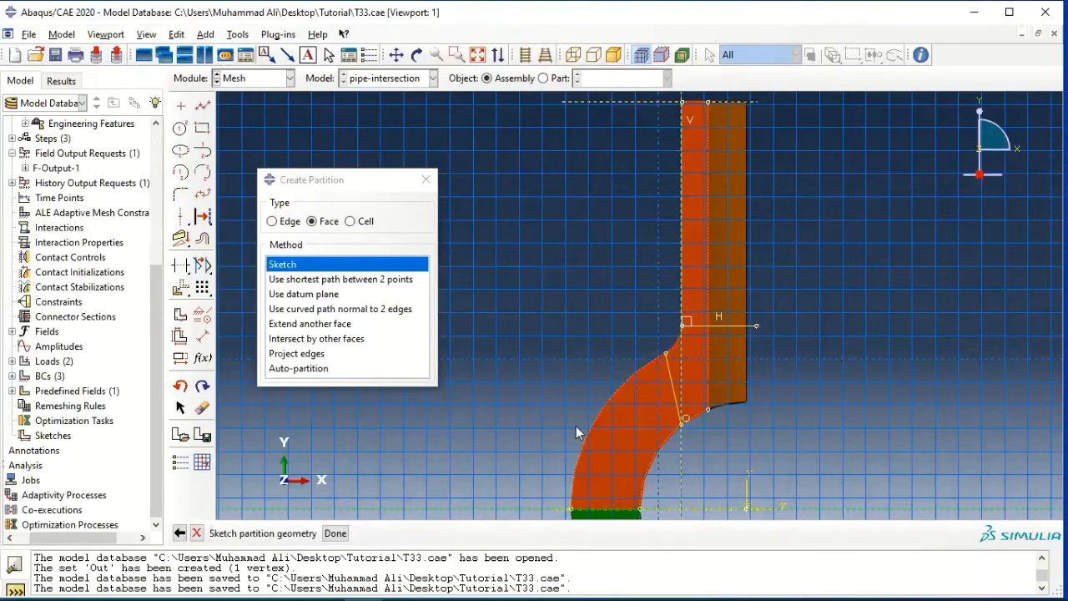
click(336, 532)
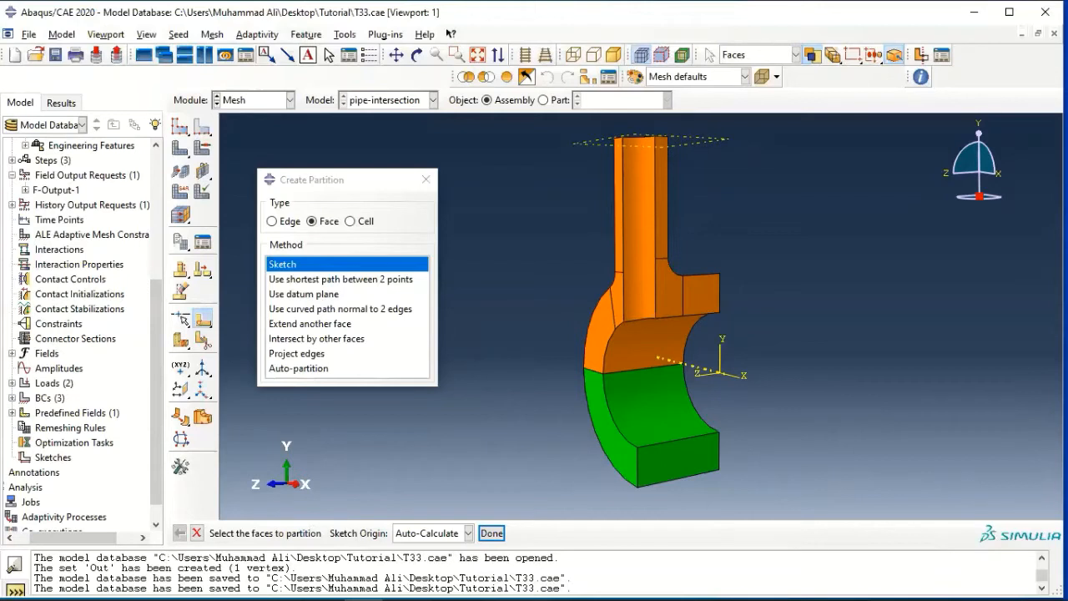
Partition the upper half's inner curved face with a curved path normal to 2 edges, joining the inner ends of the two sketched wall partition lines.
click(343, 310)
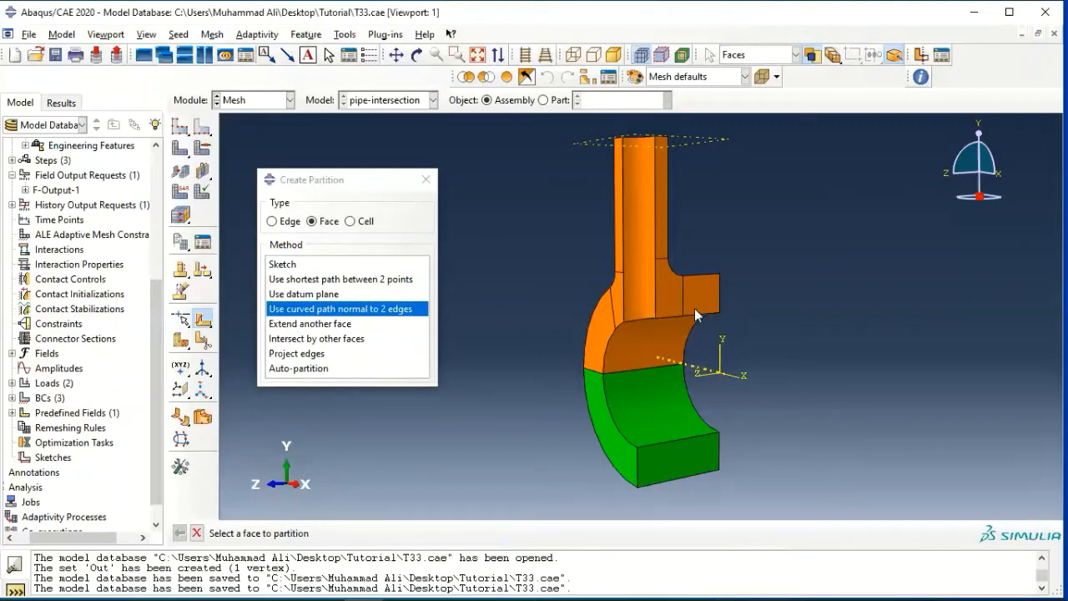
click(637, 348)
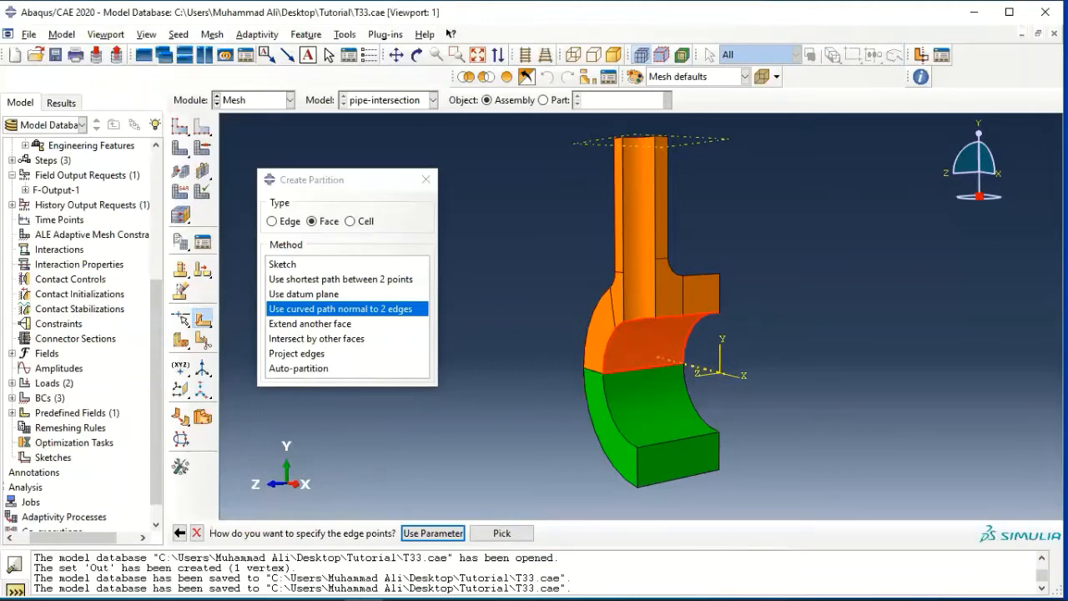
click(501, 533)
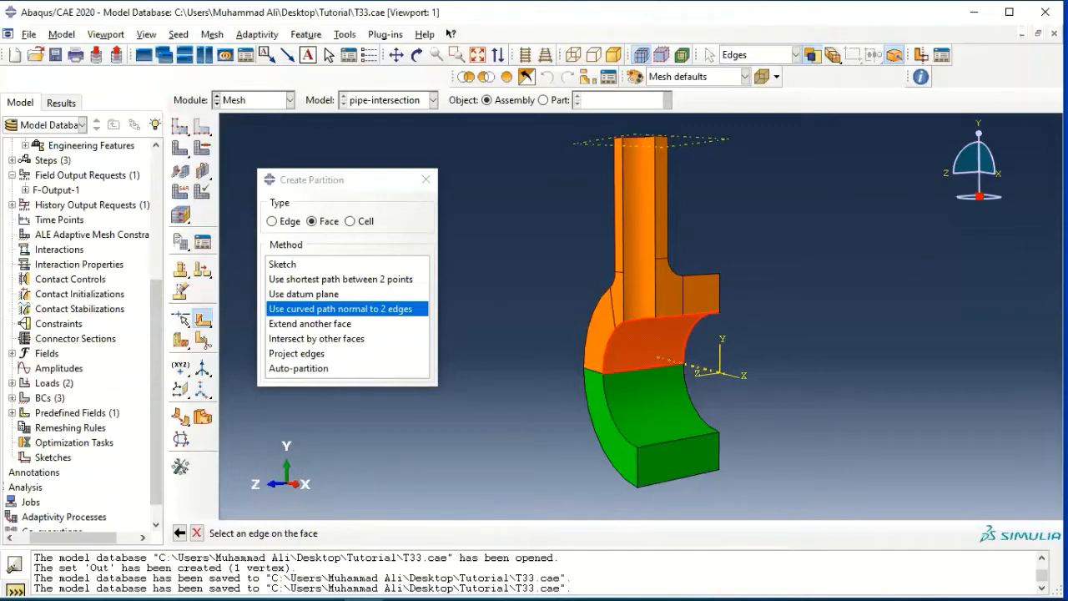
click(608, 347)
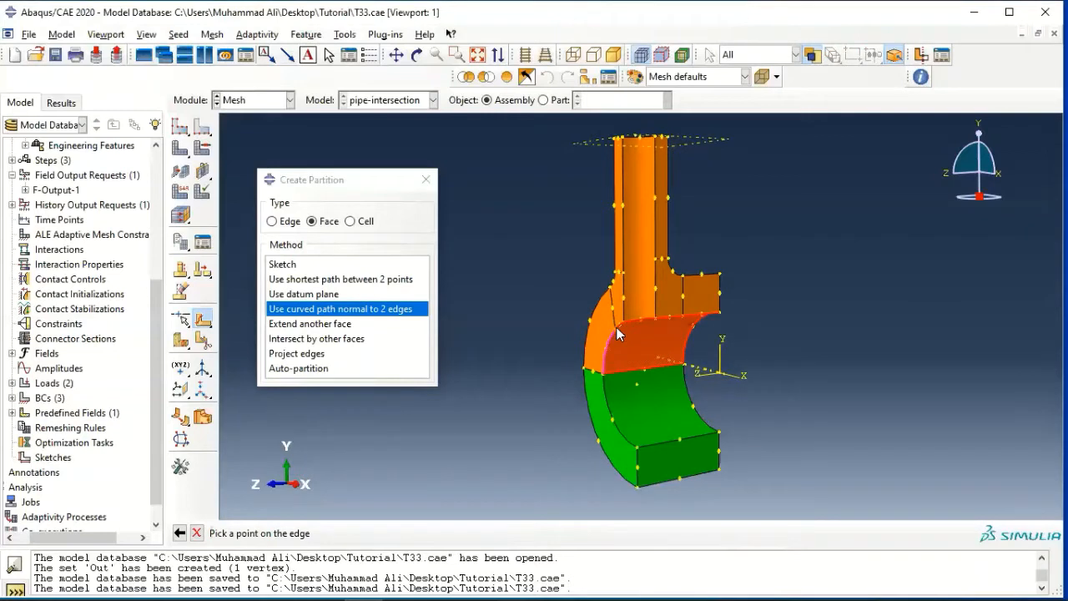
click(616, 328)
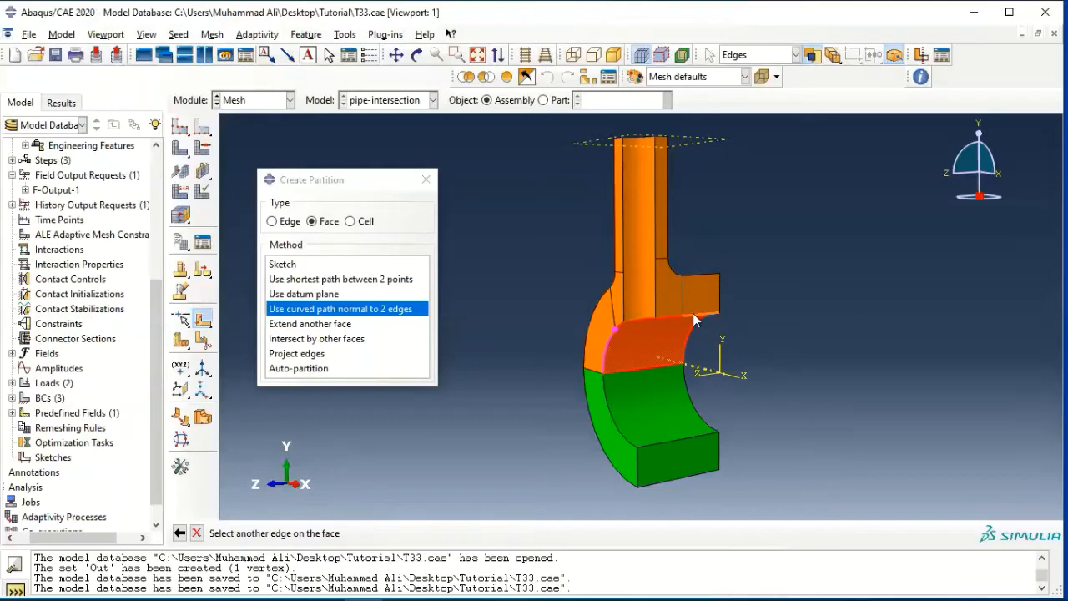
scroll(676, 322, up, 5)
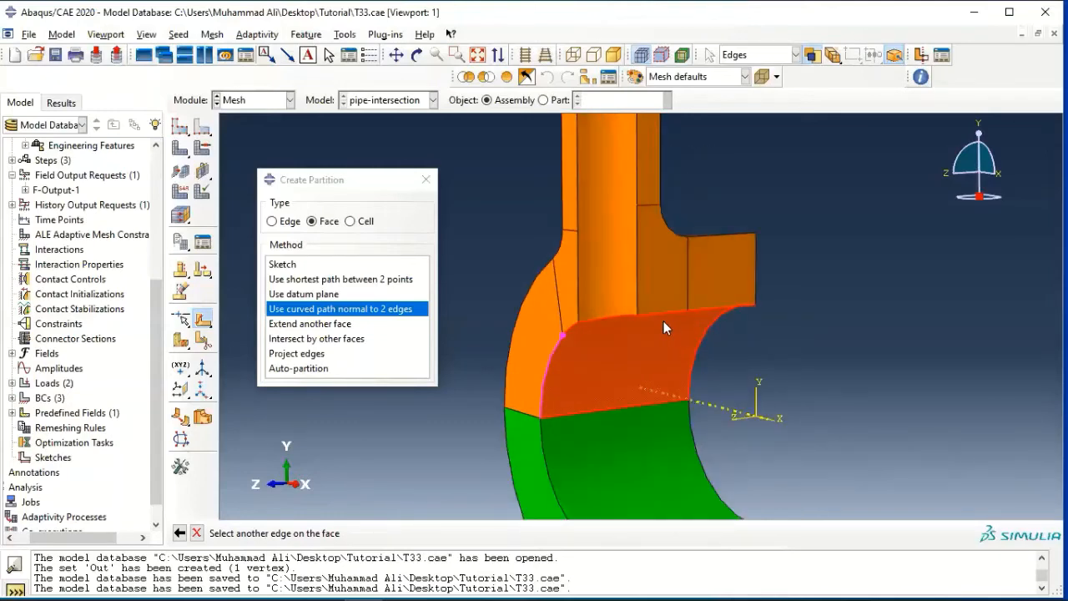
click(712, 310)
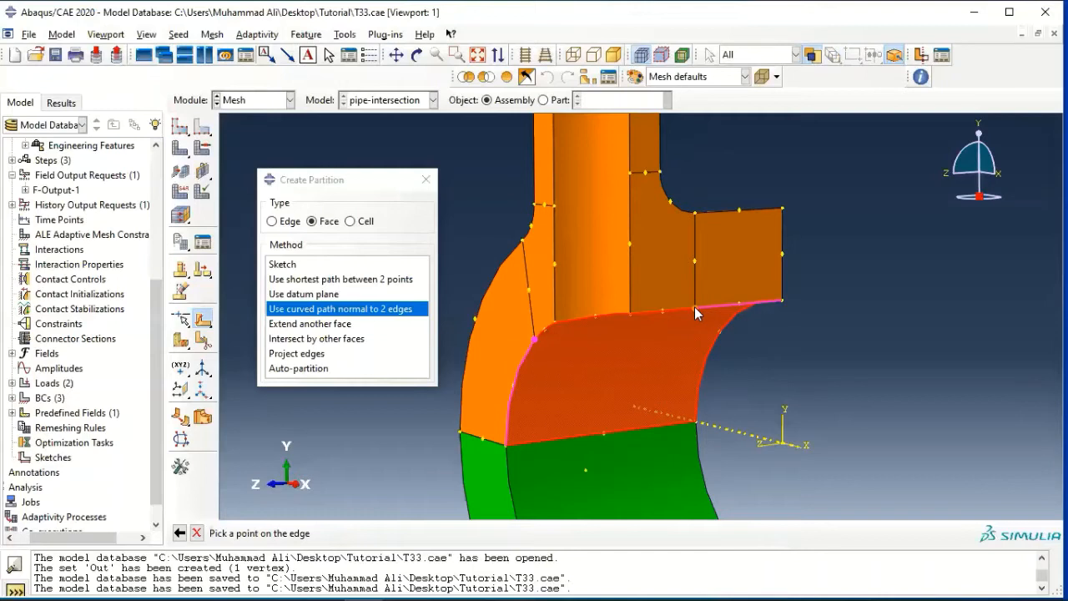
click(694, 306)
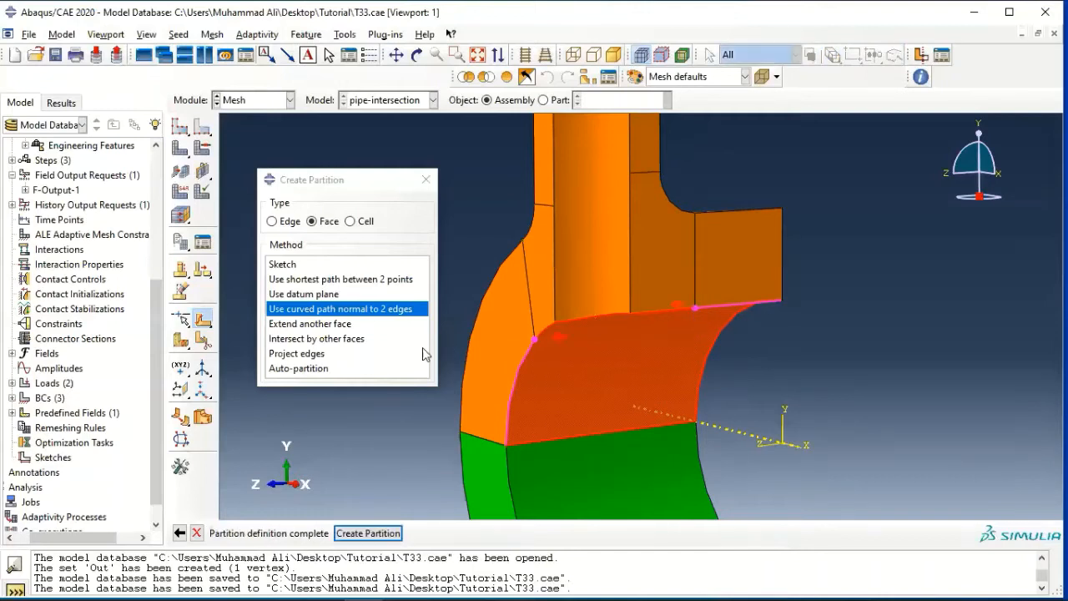
click(368, 532)
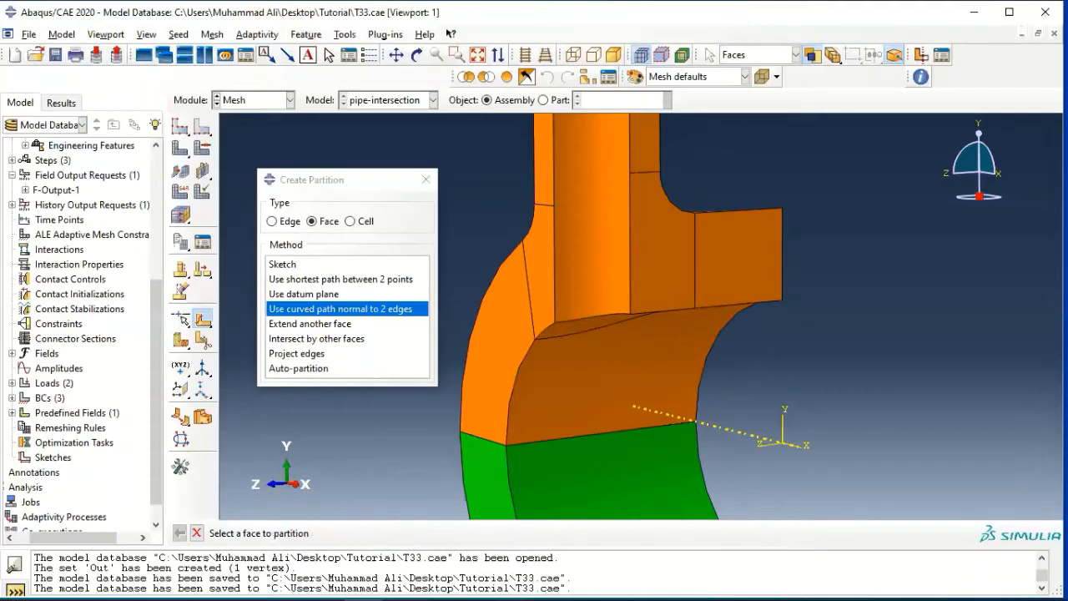
Switch to a cell partition that uses the n-sided patch method.
click(417, 55)
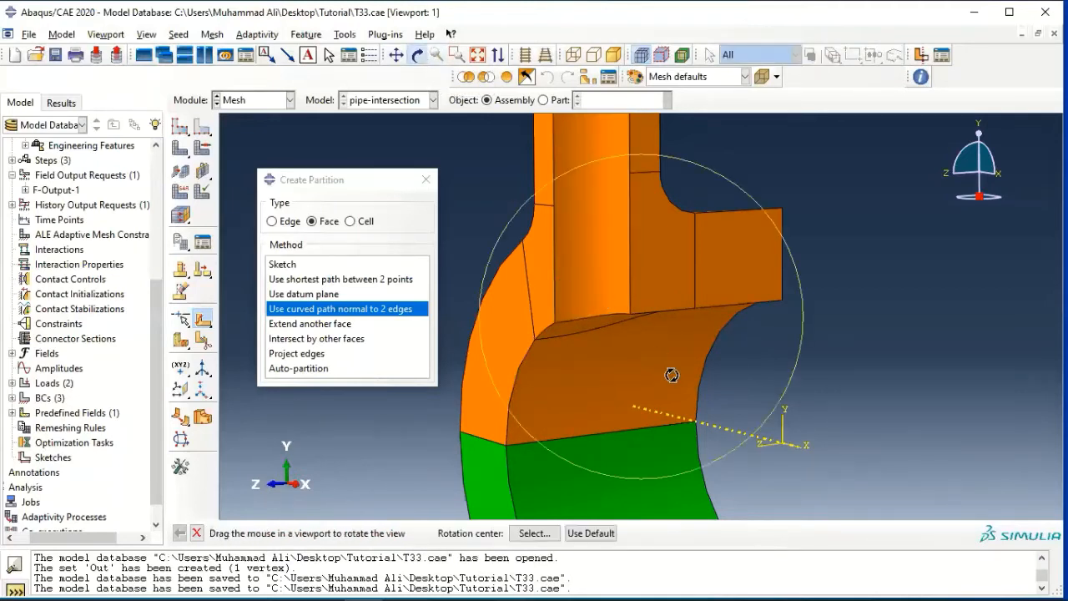
drag(671, 375, 670, 275)
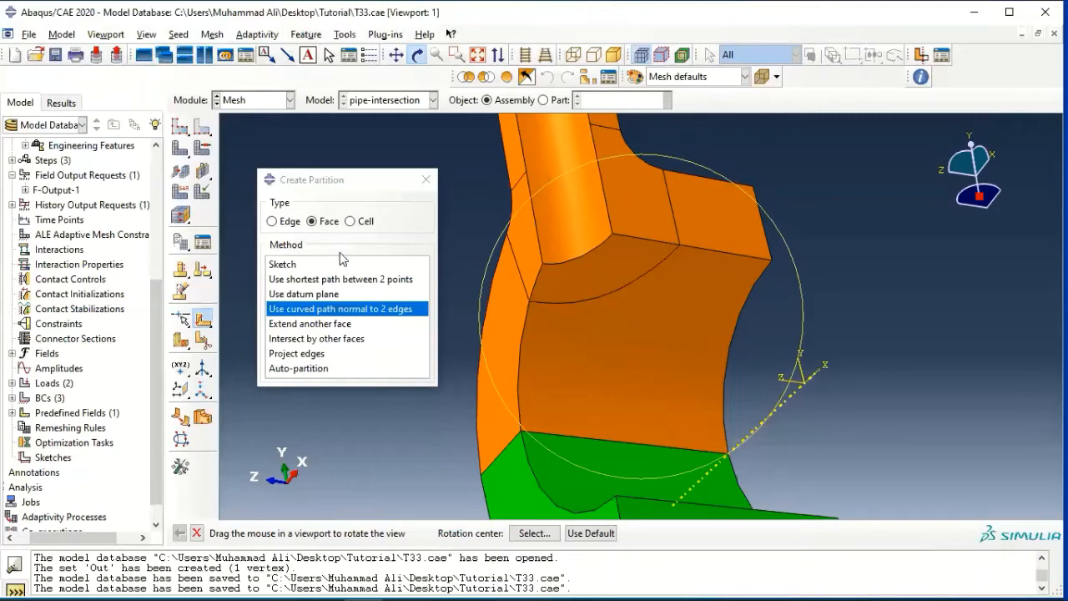
click(354, 223)
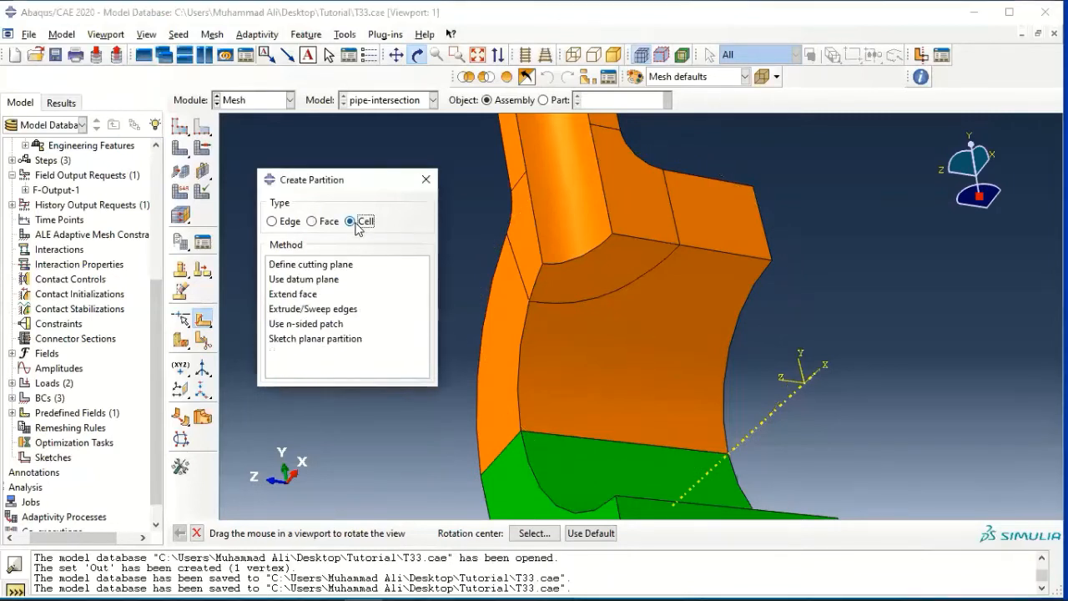
click(318, 325)
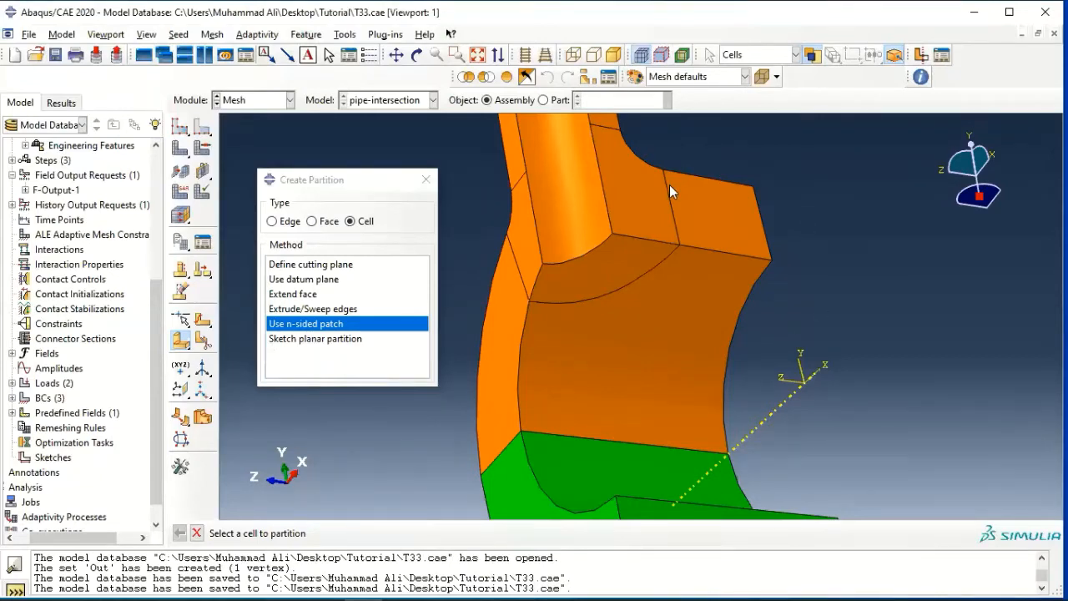
Choose the upper cell containing the branch pipe for partitioning, and specify the n-sided patch by 5 corner points.
scroll(664, 192, down, 2)
scroll(649, 215, down, 3)
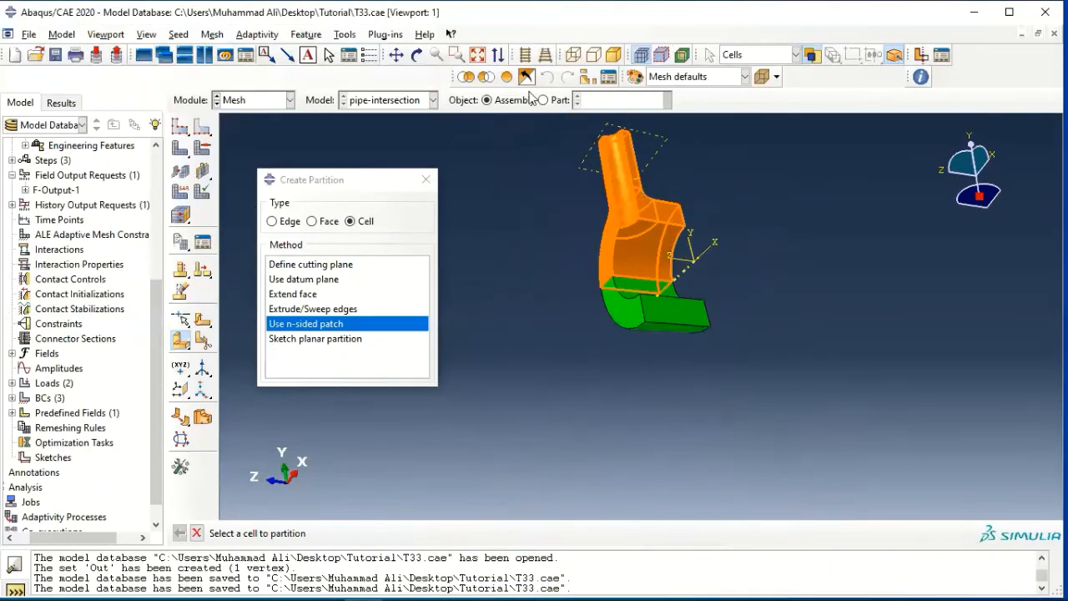
click(418, 55)
mouse_move(683, 240)
mouse_down()
mouse_move(658, 358)
mouse_move(645, 356)
mouse_up()
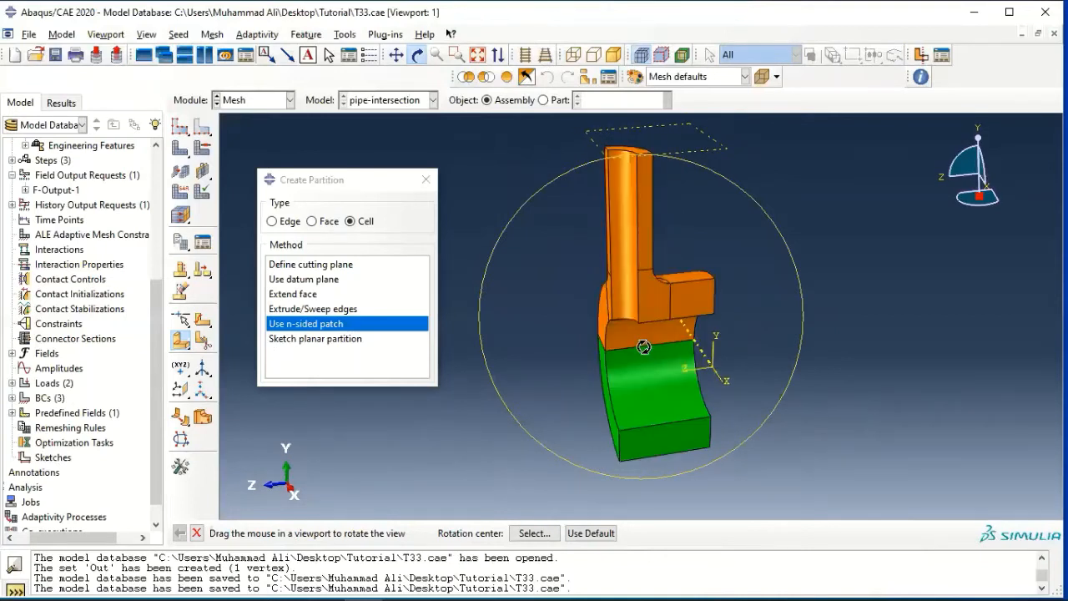
key(Escape)
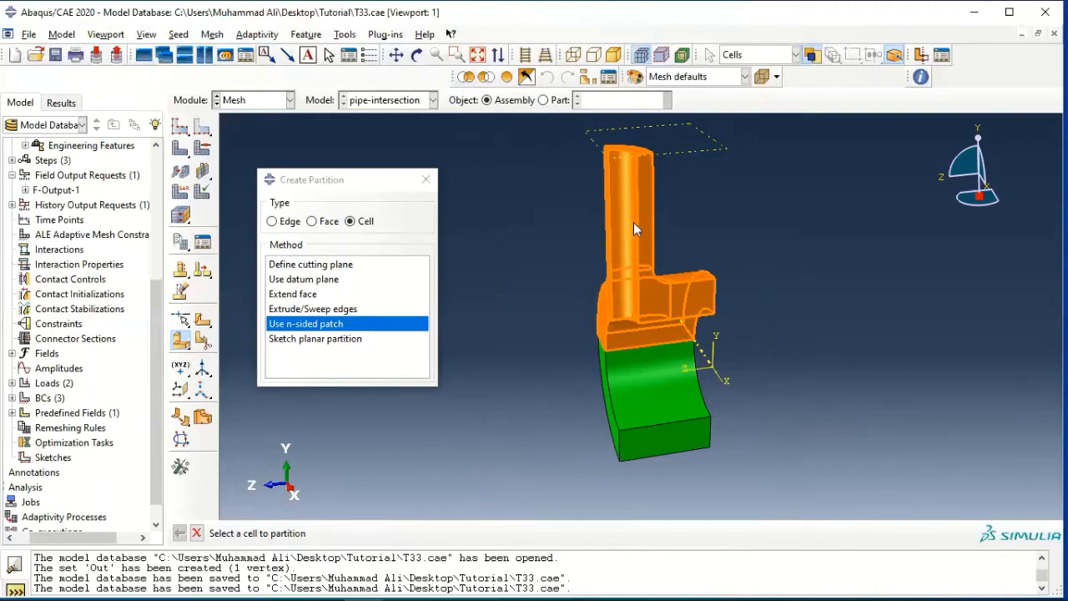
click(633, 222)
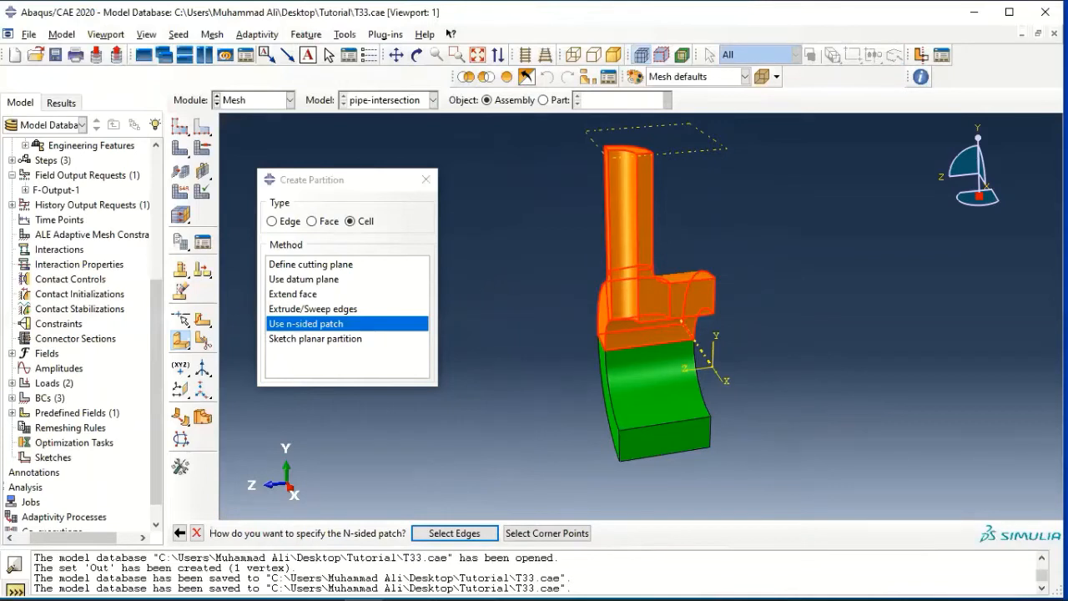
click(576, 533)
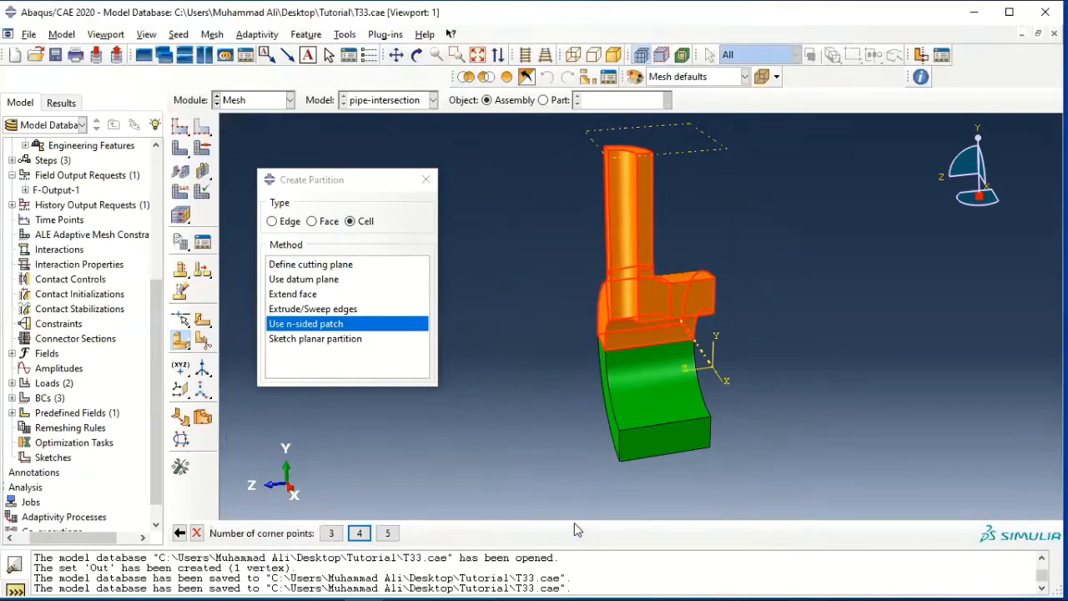
click(379, 533)
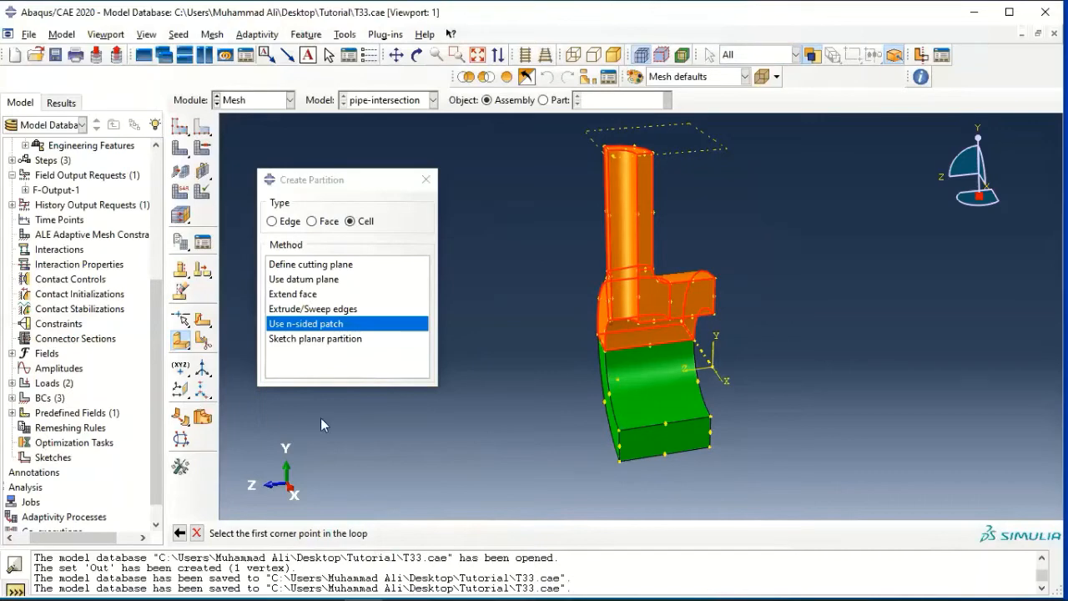
scroll(636, 285, up, 3)
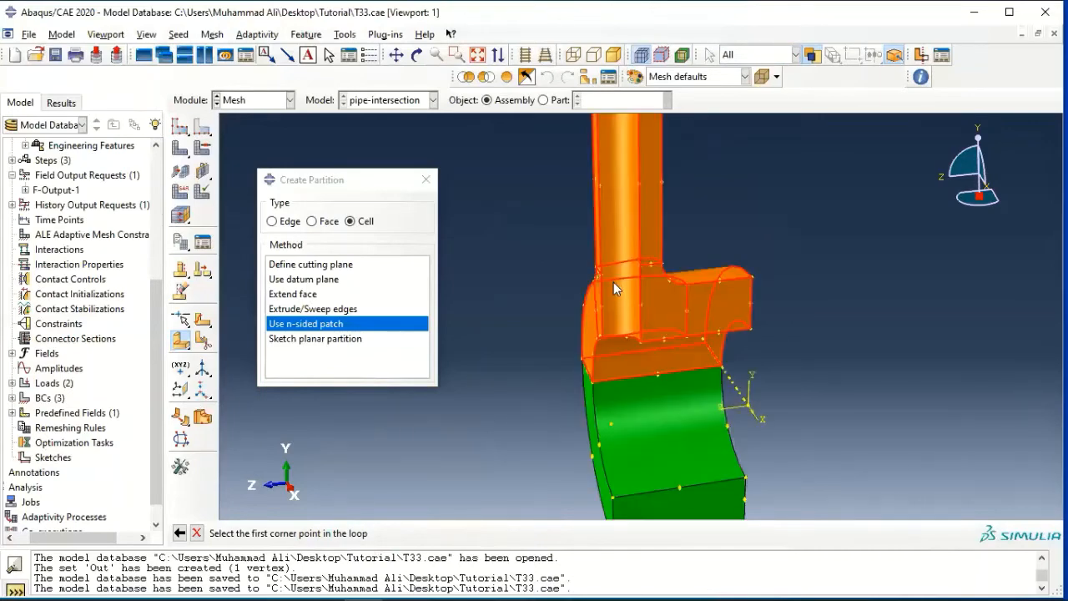
scroll(613, 287, up, 3)
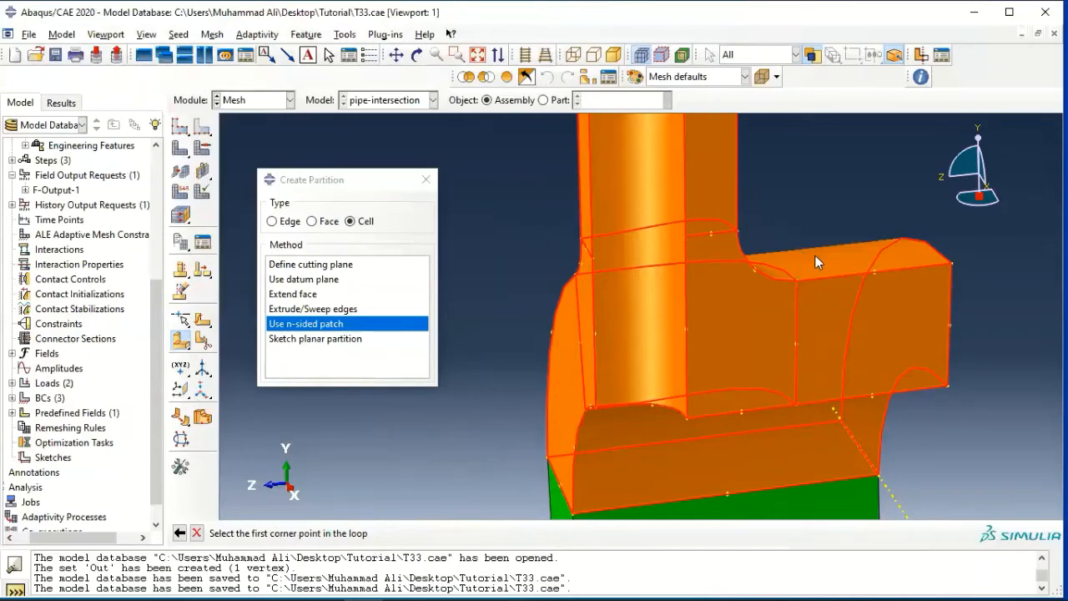
scroll(693, 241, down, 3)
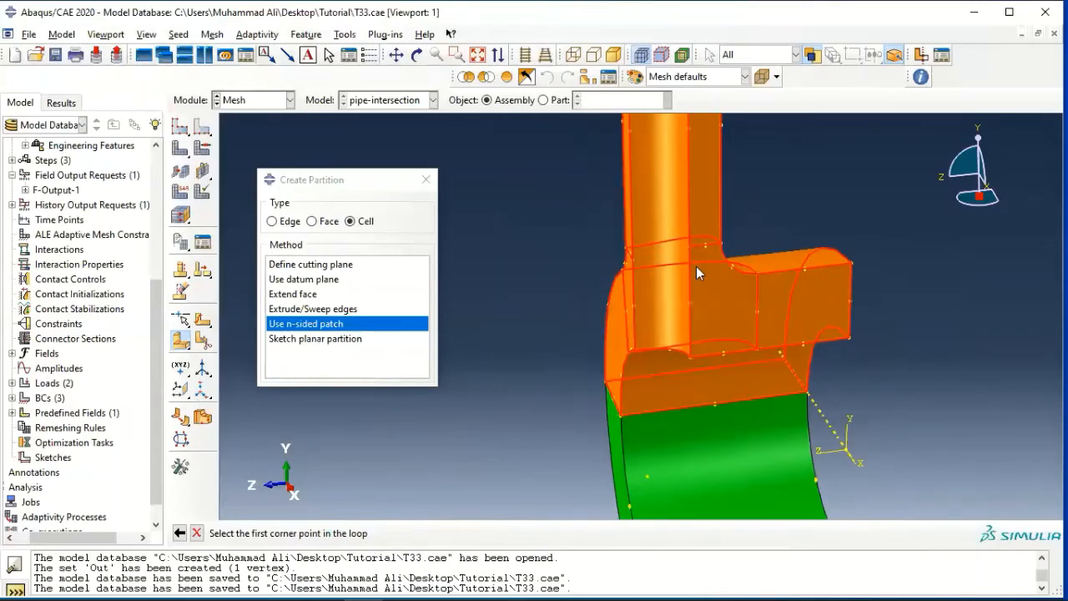
scroll(689, 249, down, 3)
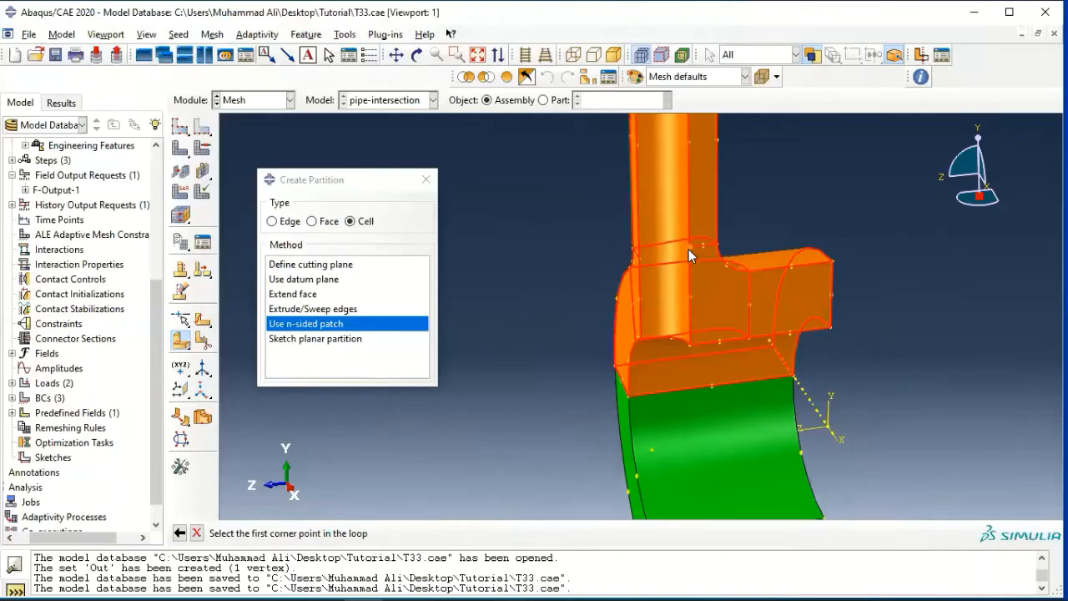
Pick the four corners of the branch pipe wall section at the fillet's upper end and create the n-sided patch partition.
scroll(689, 249, up, 4)
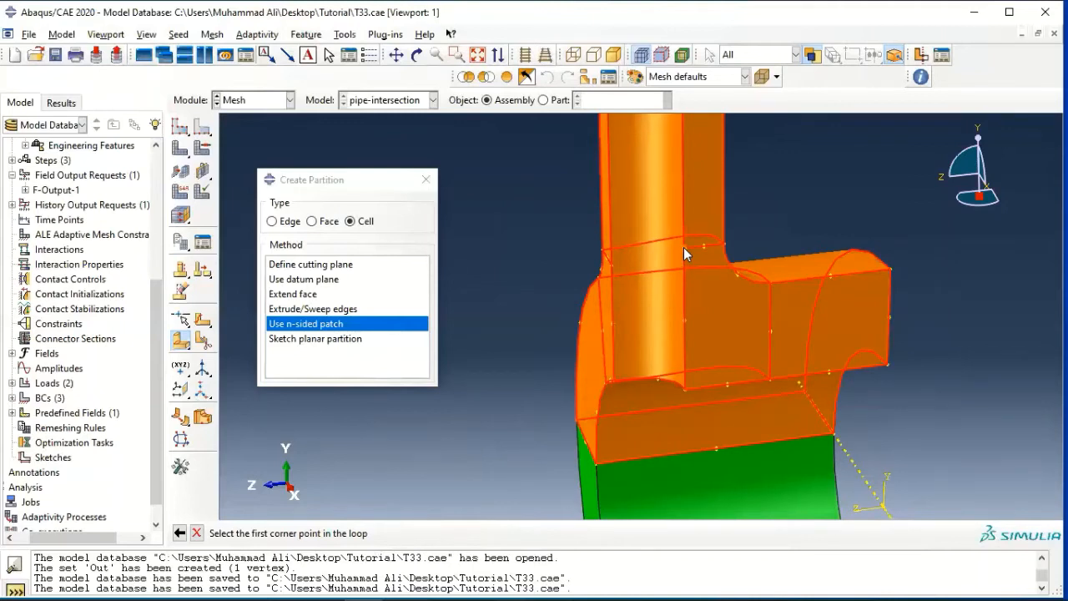
click(683, 247)
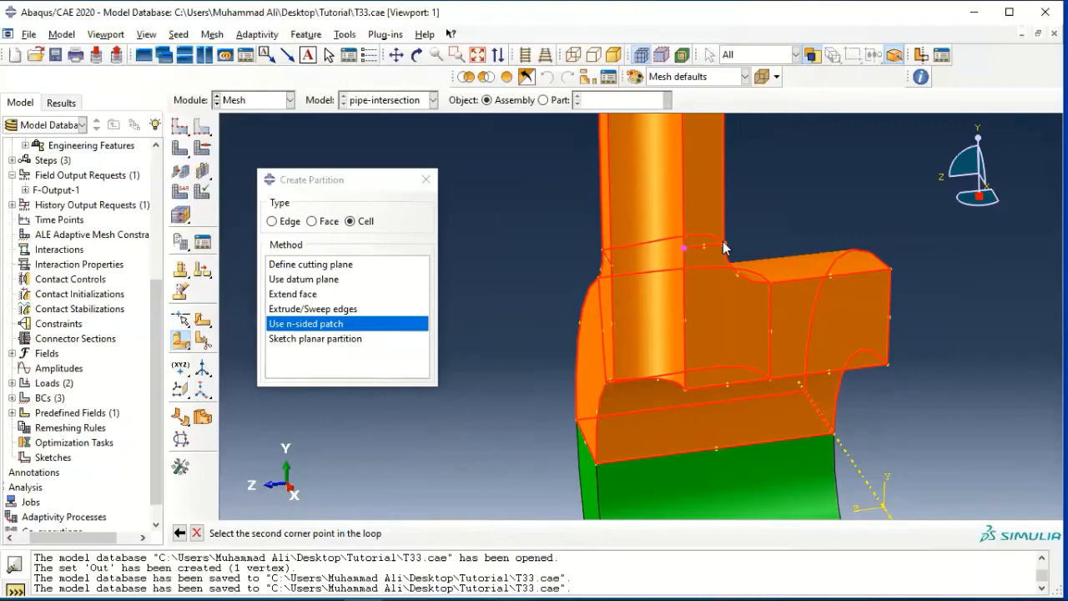
click(723, 243)
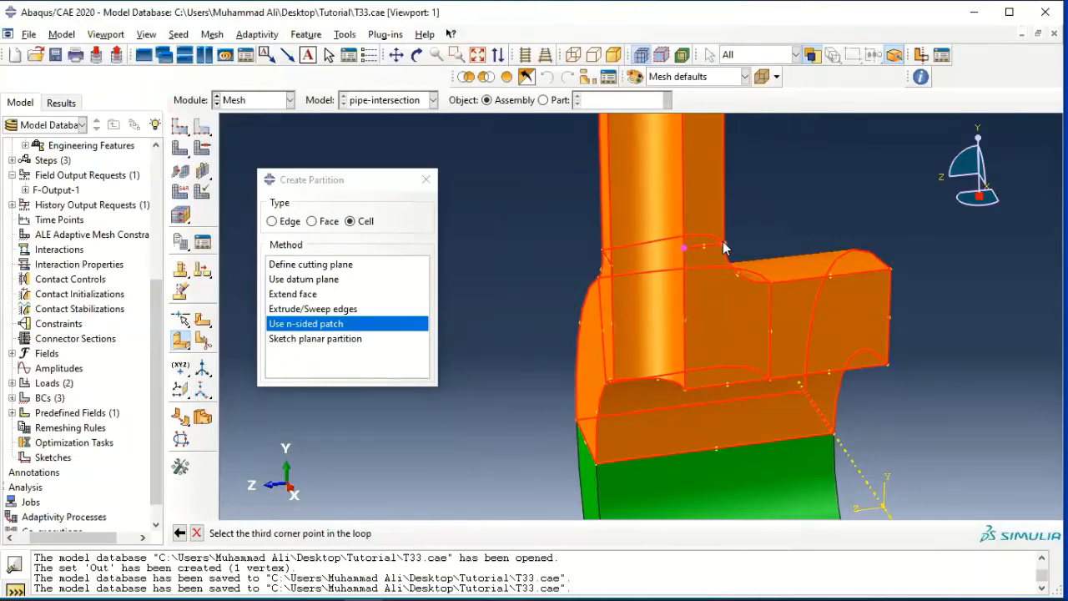
click(603, 250)
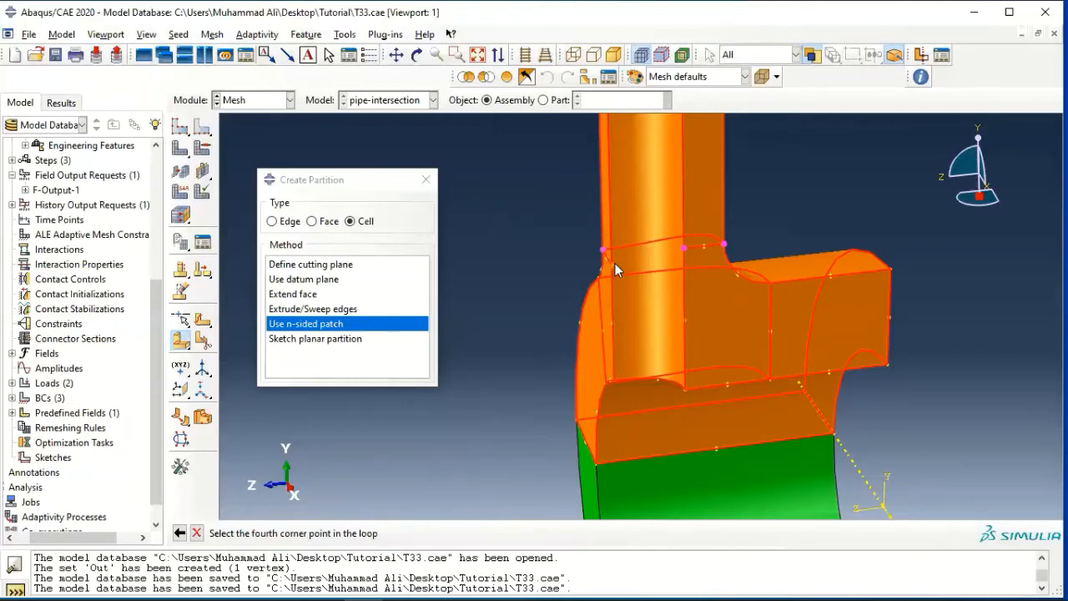
click(614, 264)
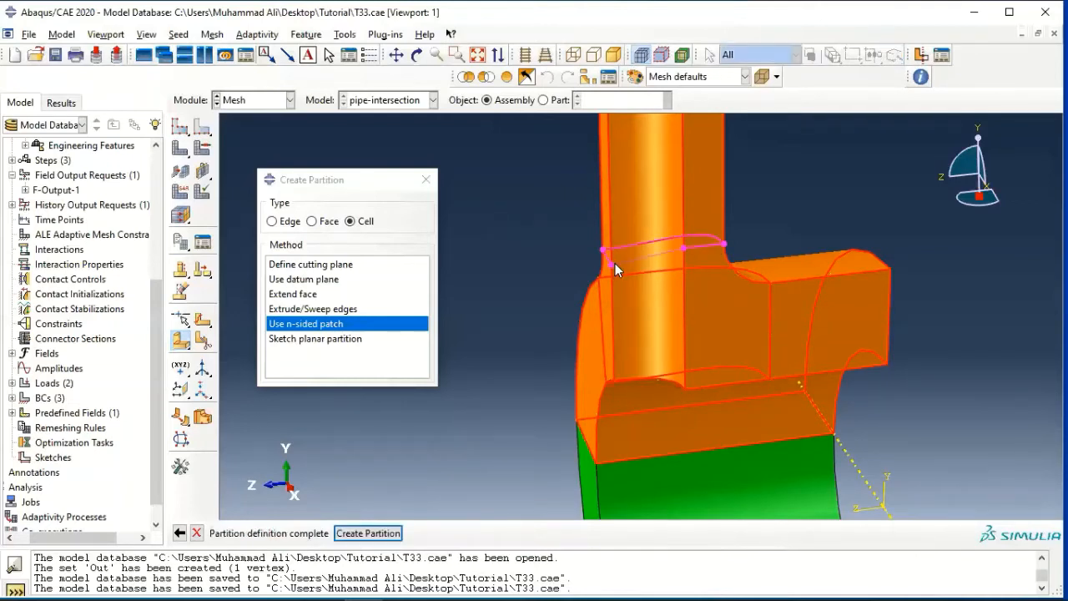
click(367, 533)
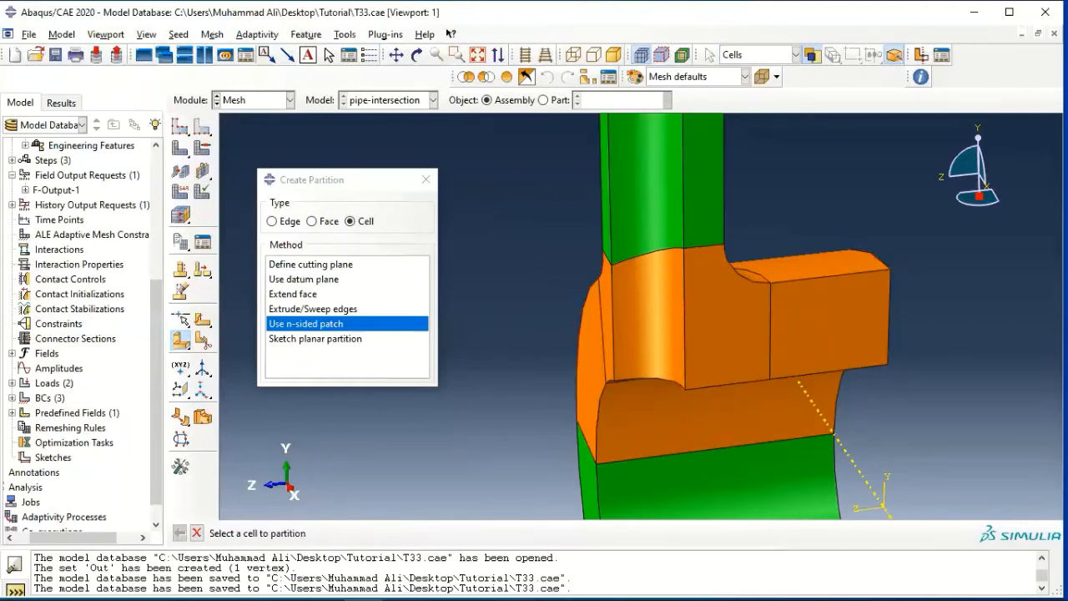
Partition the cell below the branch pipe with an n-sided patch bounded by the edge loop around the branch base, selected by edges.
scroll(710, 262, down, 5)
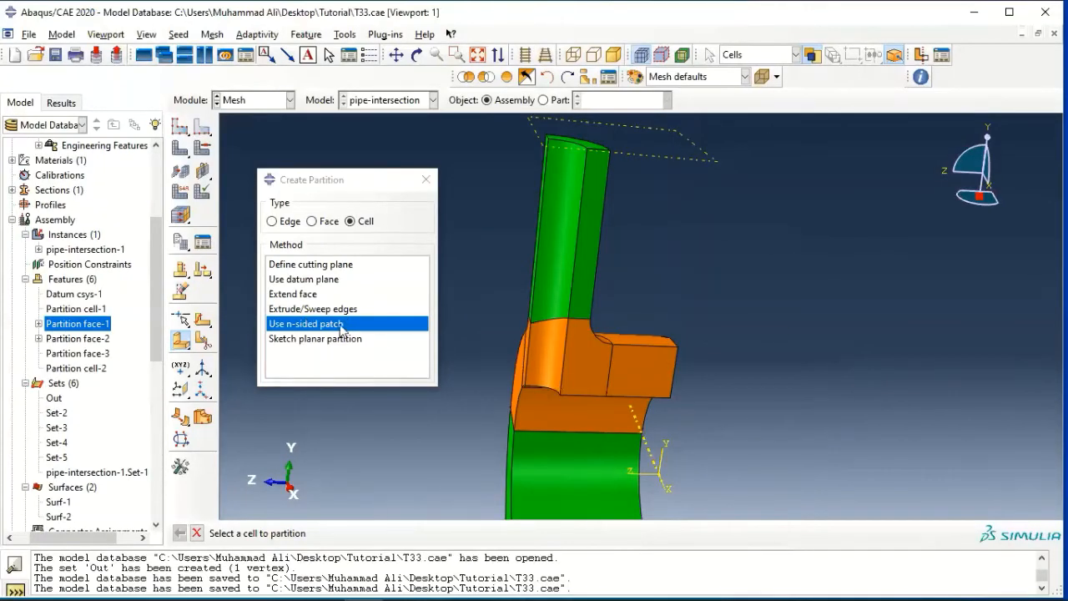
click(579, 368)
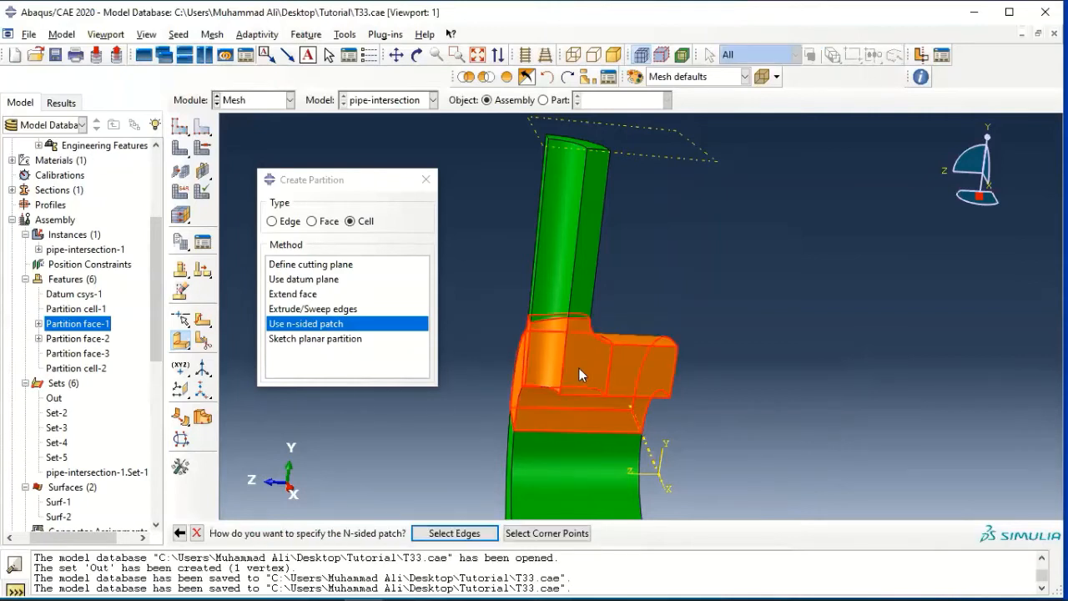
click(455, 533)
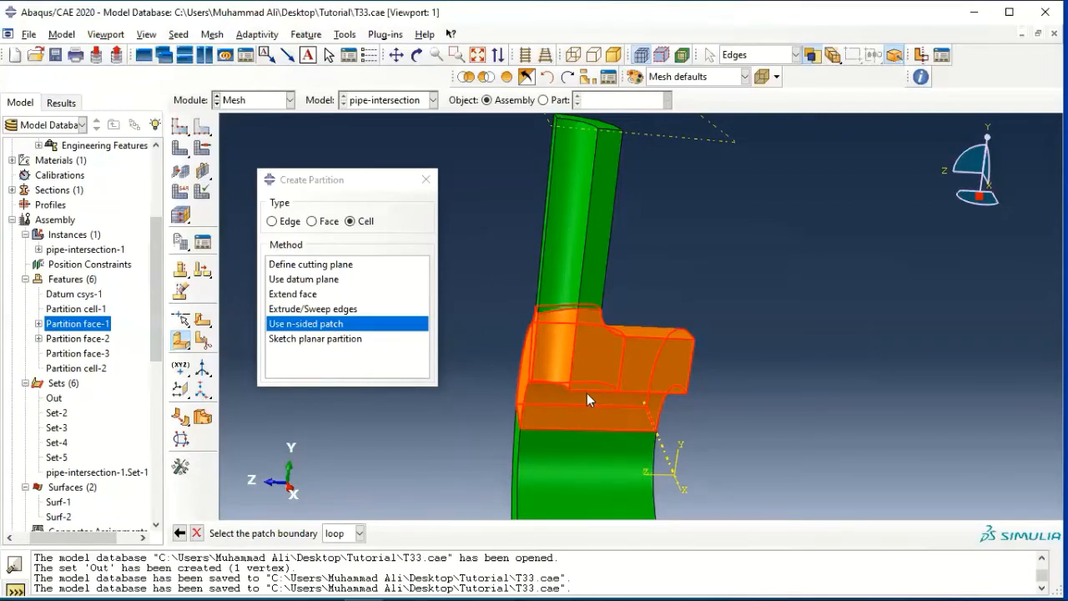
click(416, 54)
mouse_move(731, 362)
mouse_down()
mouse_move(768, 357)
mouse_move(754, 375)
mouse_up()
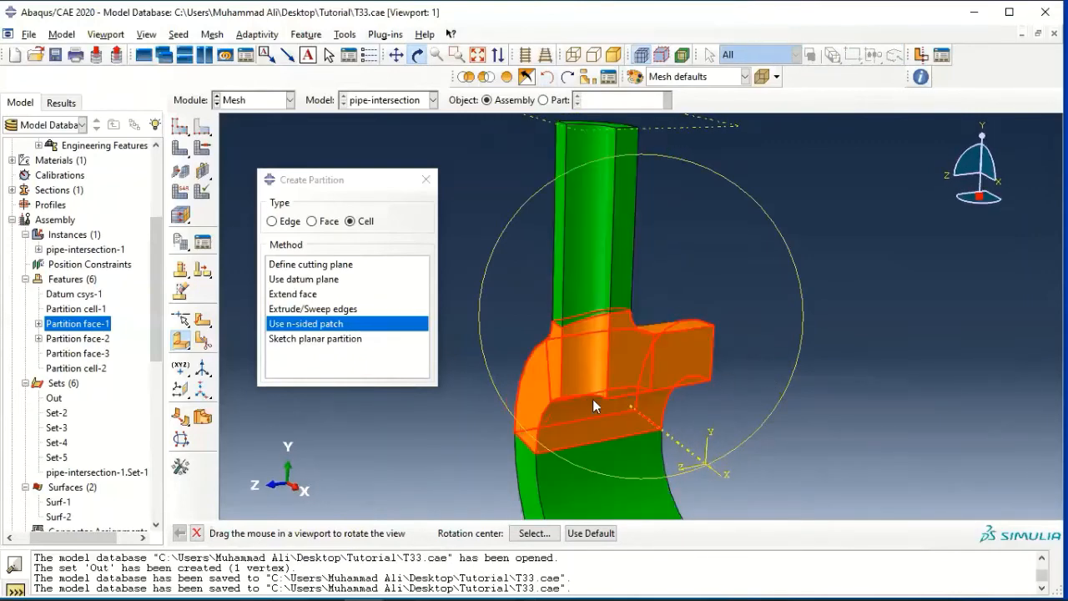
key(Escape)
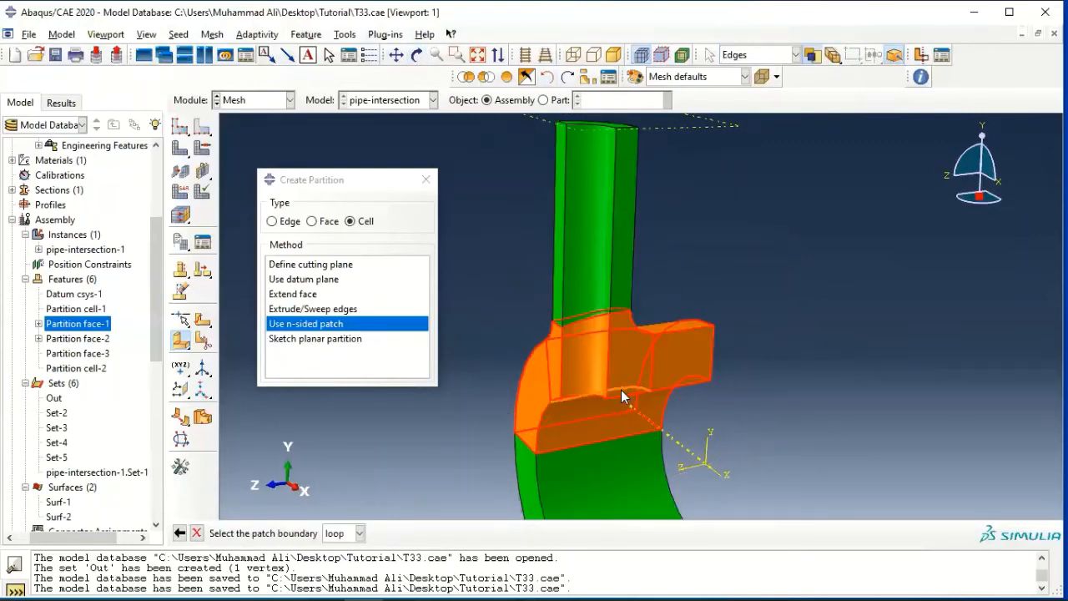
click(651, 371)
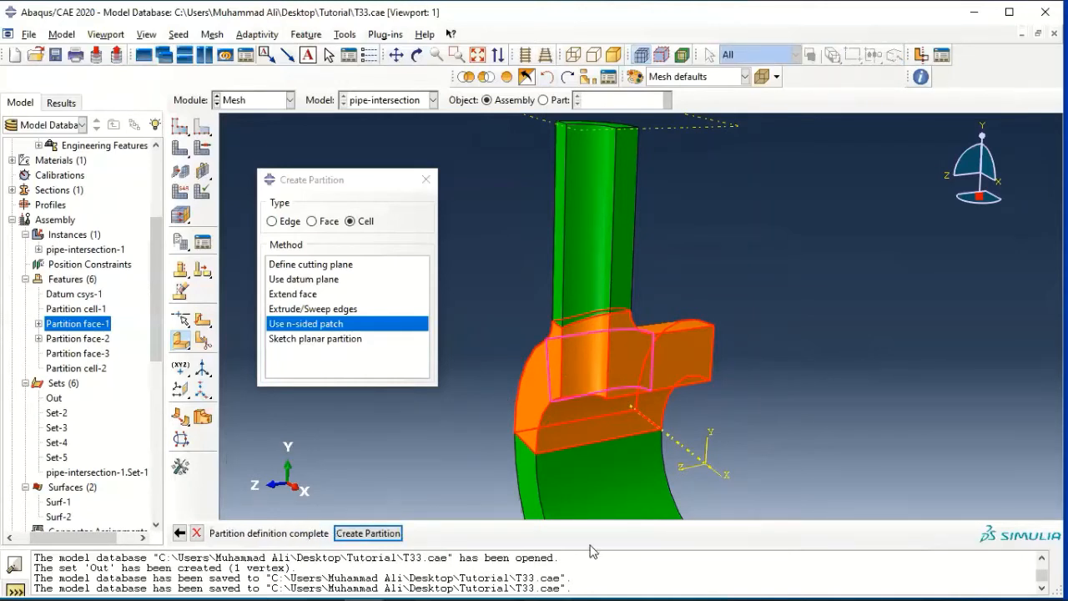
click(390, 534)
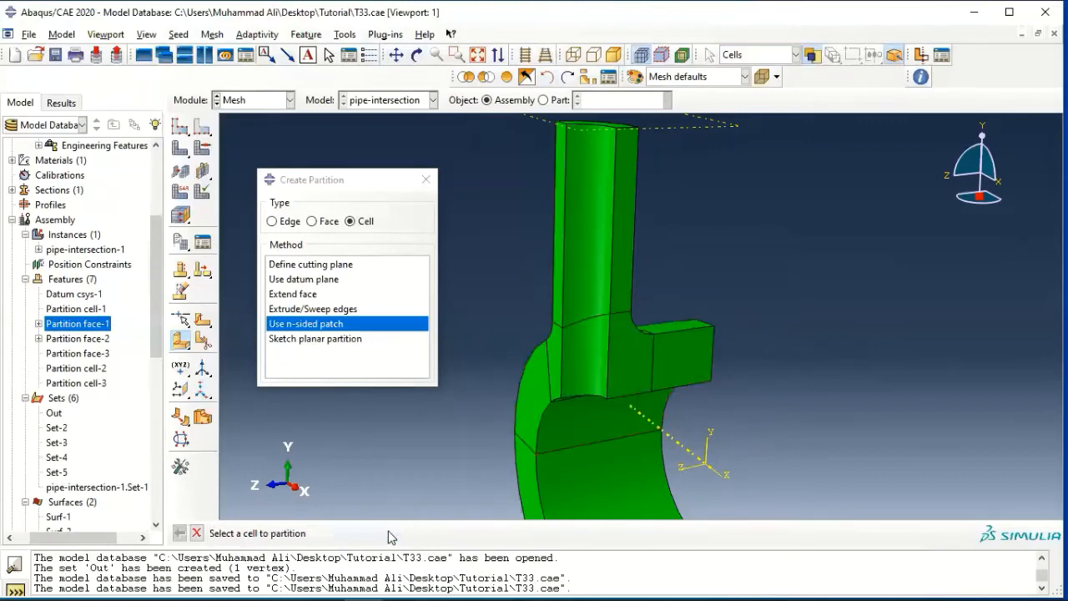
Finish partitioning and assign global seeds of approximate size 0.025 with curvature control at a maximum deviation factor of 0.1.
scroll(606, 357, down, 5)
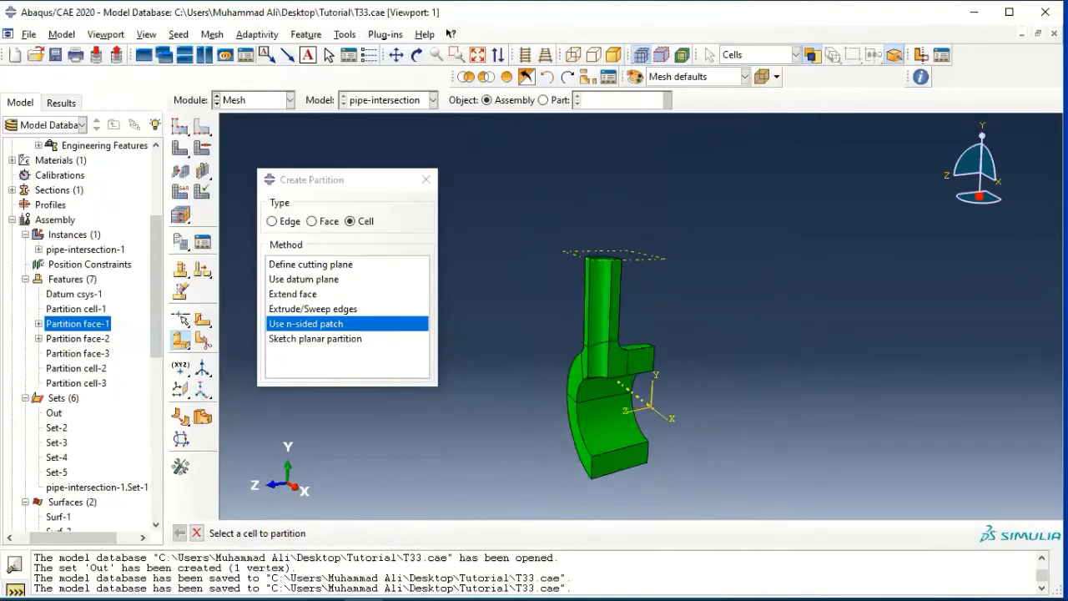
click(426, 180)
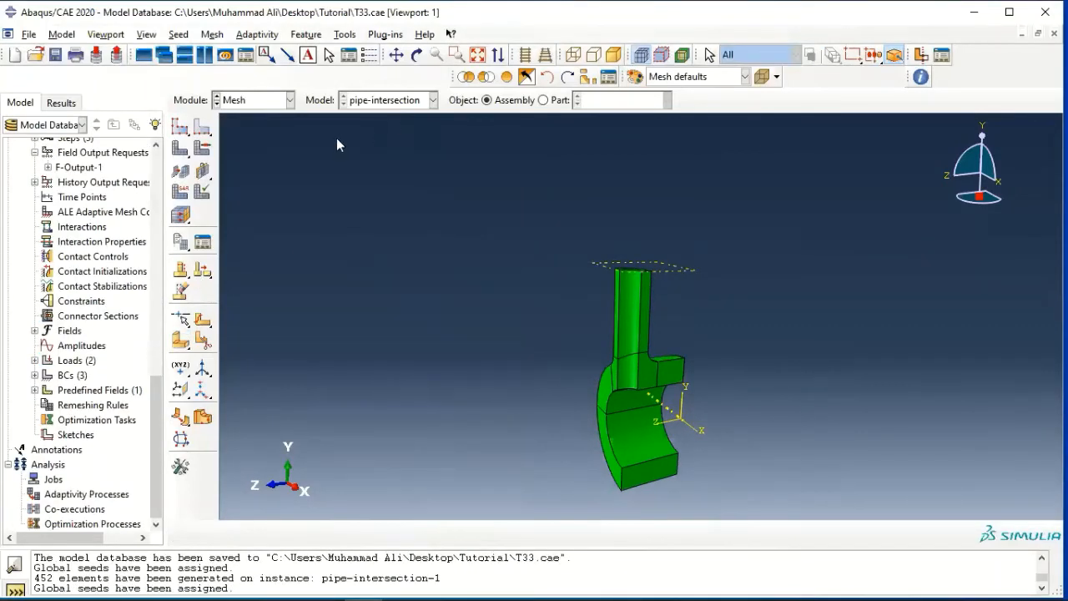
click(181, 129)
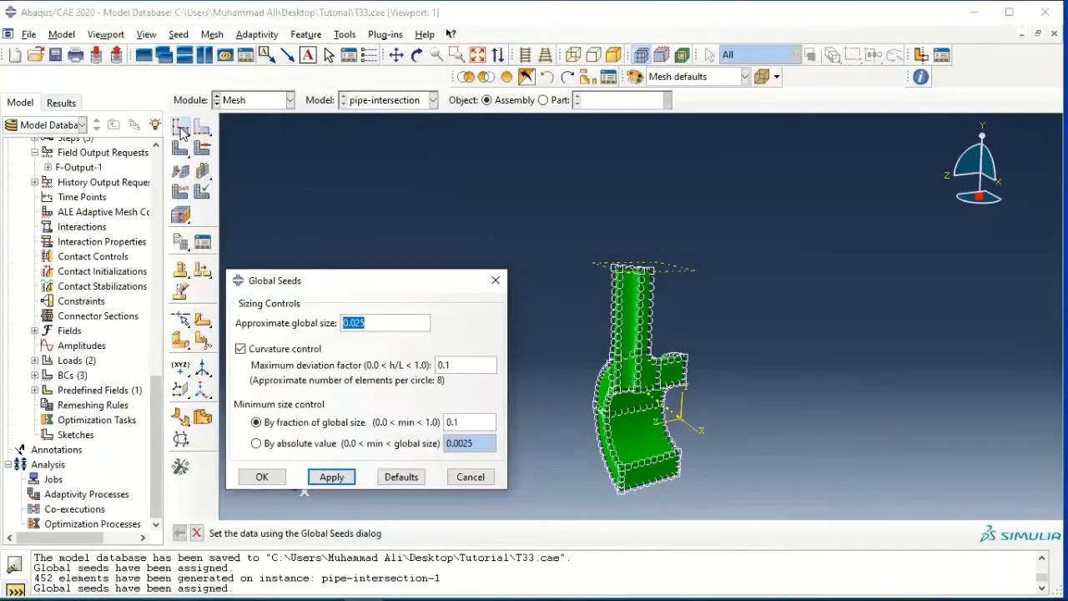
click(263, 478)
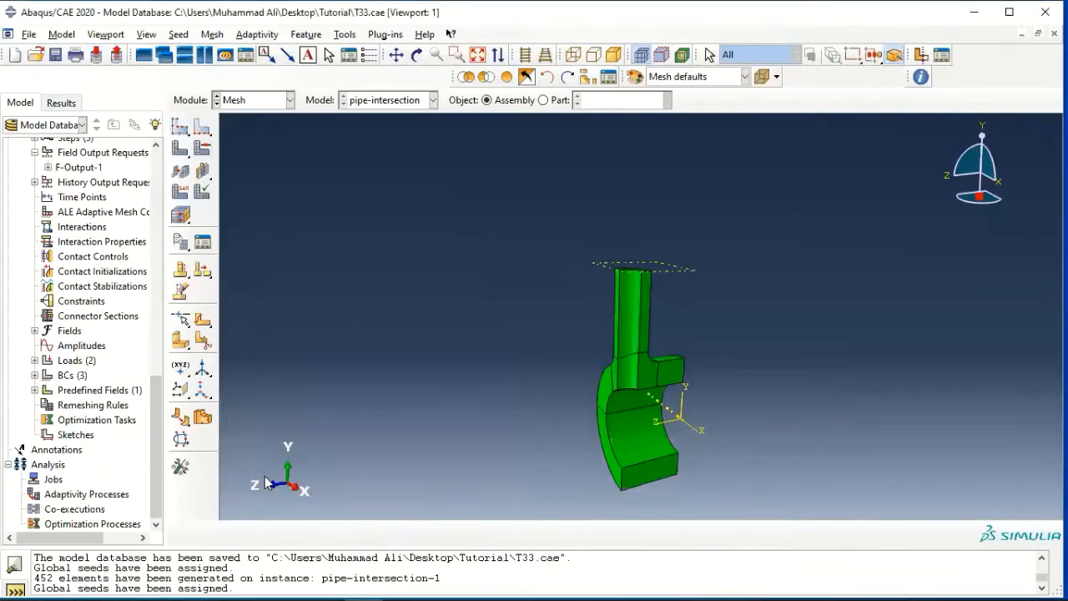
Assign all cells the Standard 3D Stress element type with quadratic hex elements and reduced integration (C3D20R).
click(181, 193)
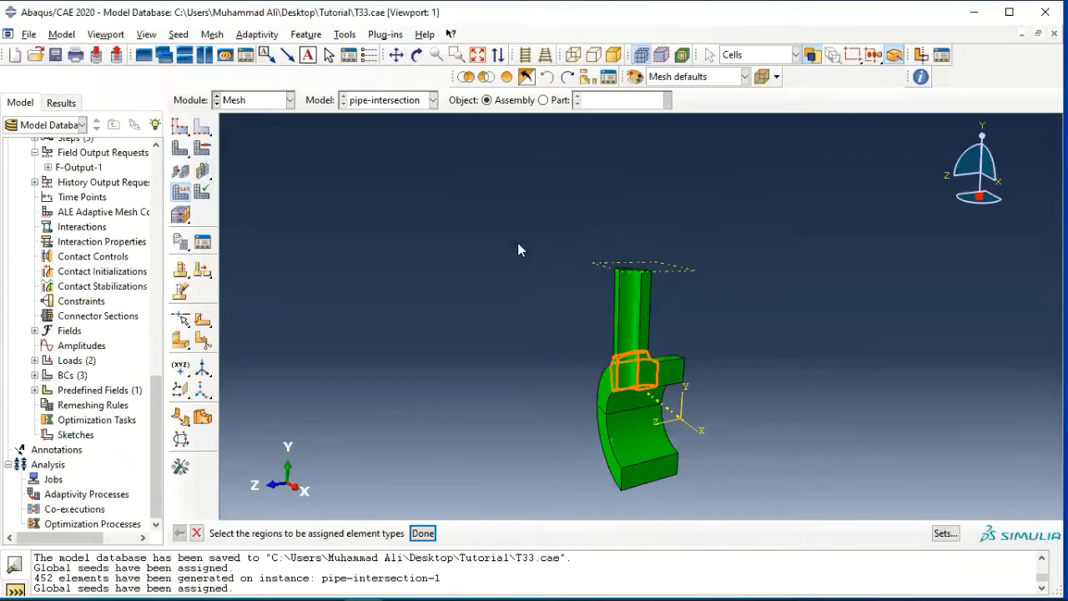
drag(525, 242, 747, 511)
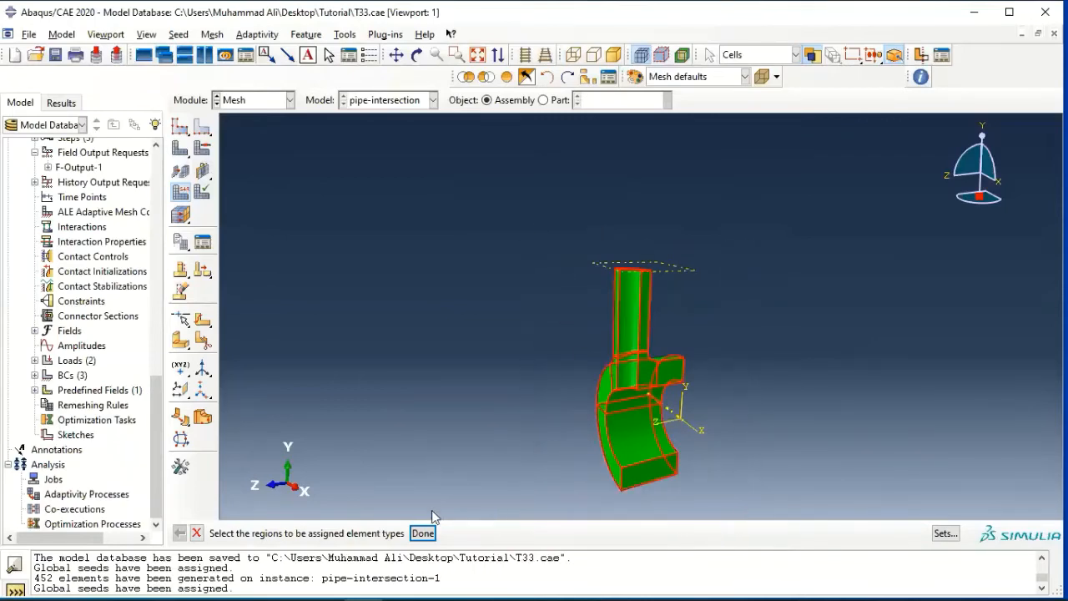
click(423, 533)
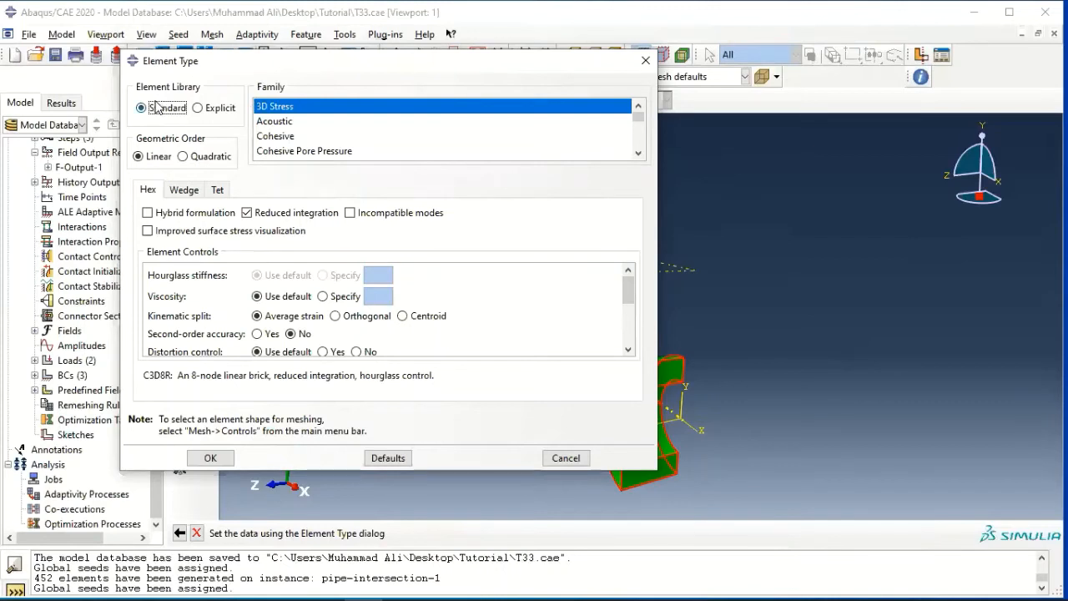
click(185, 158)
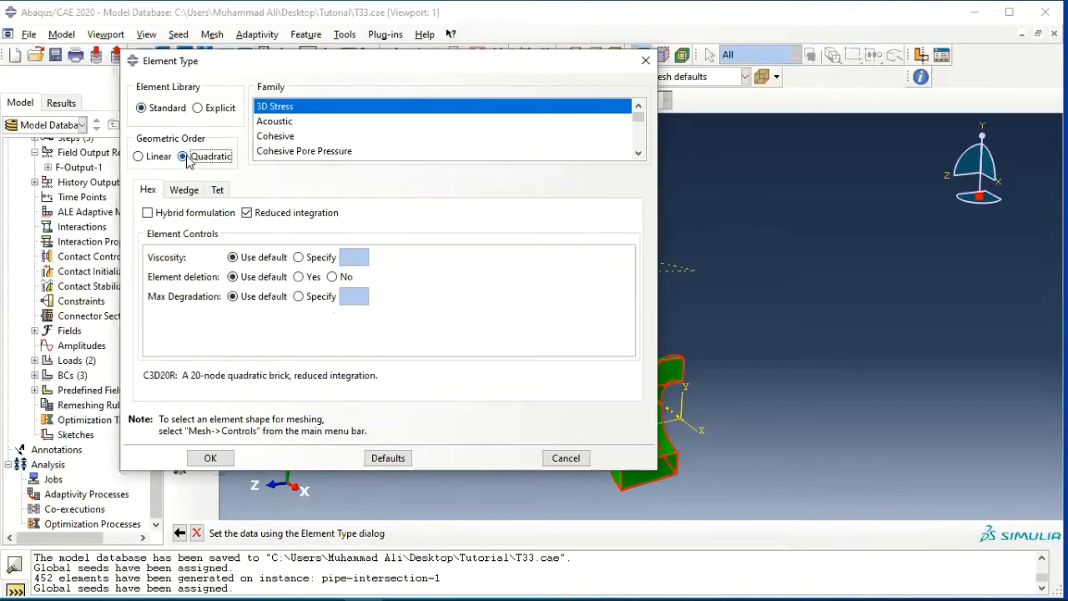
click(148, 192)
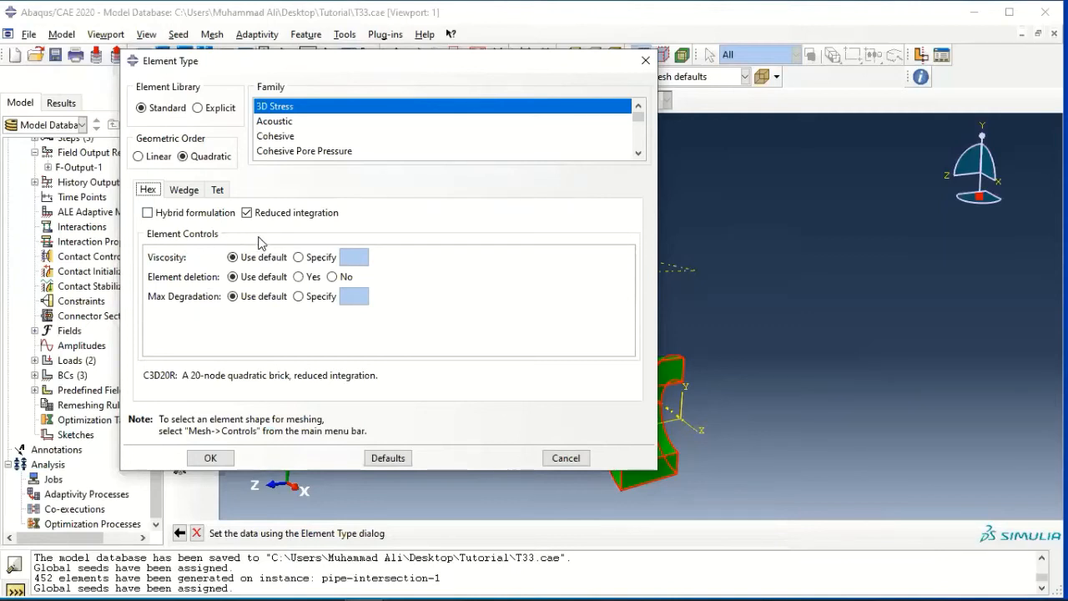
click(211, 457)
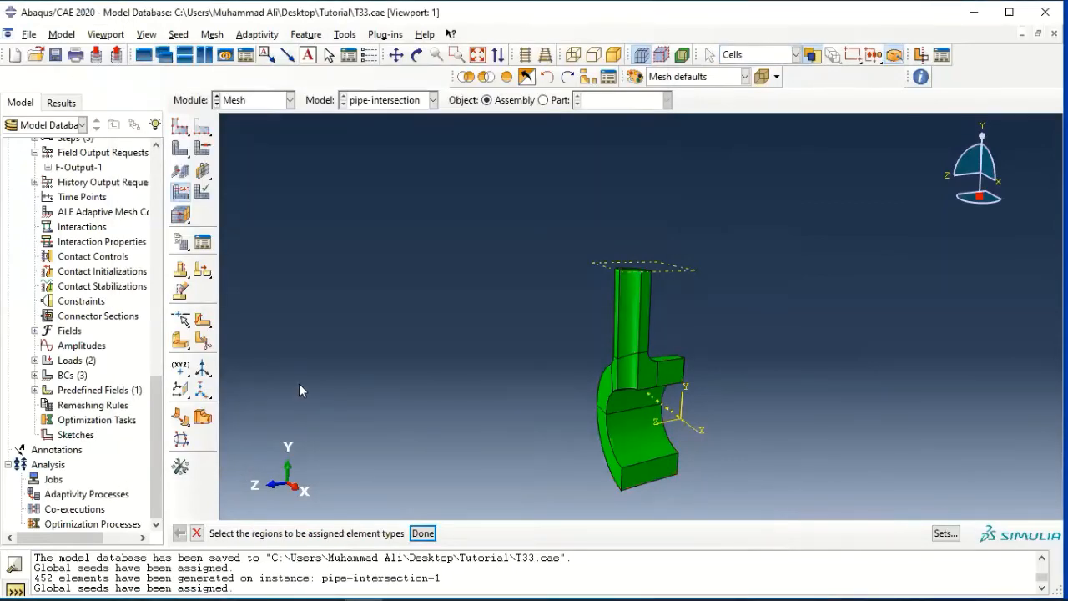
Mesh the pipe-intersection part instance and save the model database.
click(181, 151)
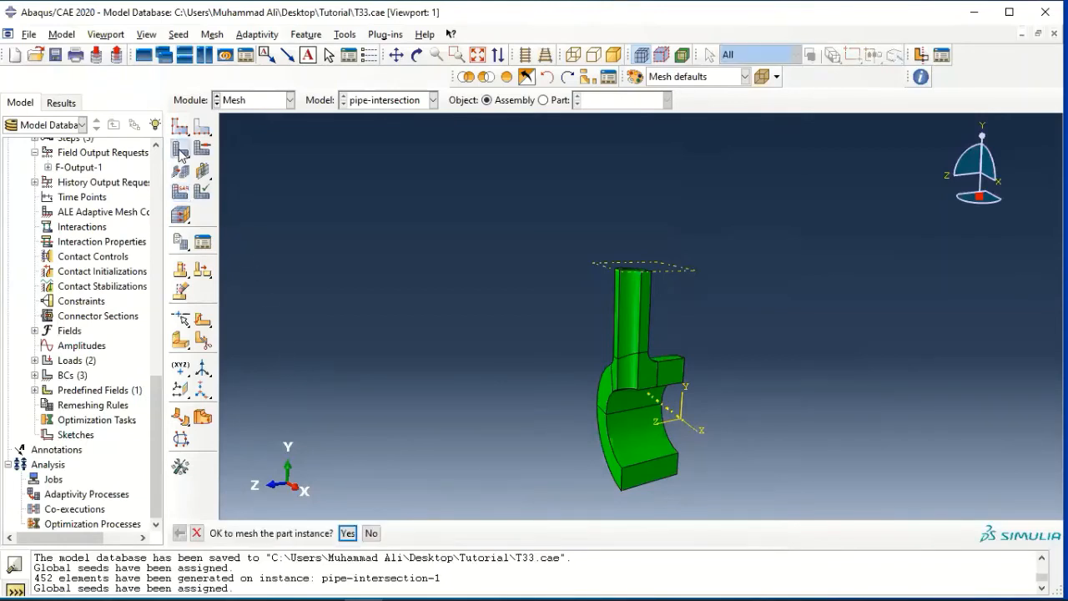
click(347, 533)
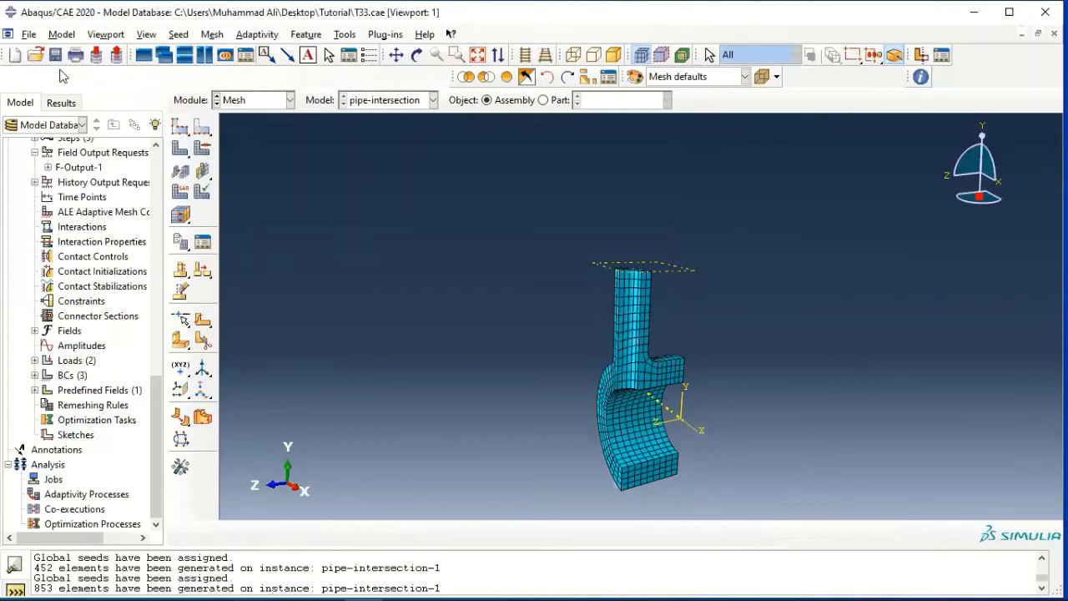
click(30, 37)
click(50, 127)
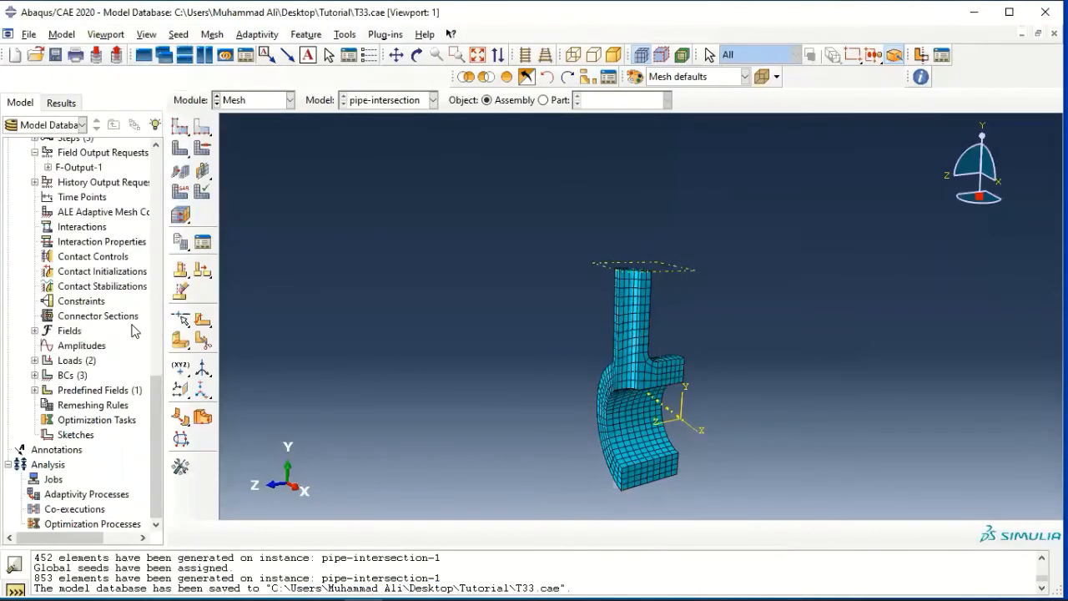
Create a full analysis job named pipecreep for the pipe-intersection model, run in the background and submitted immediately.
double_click(50, 480)
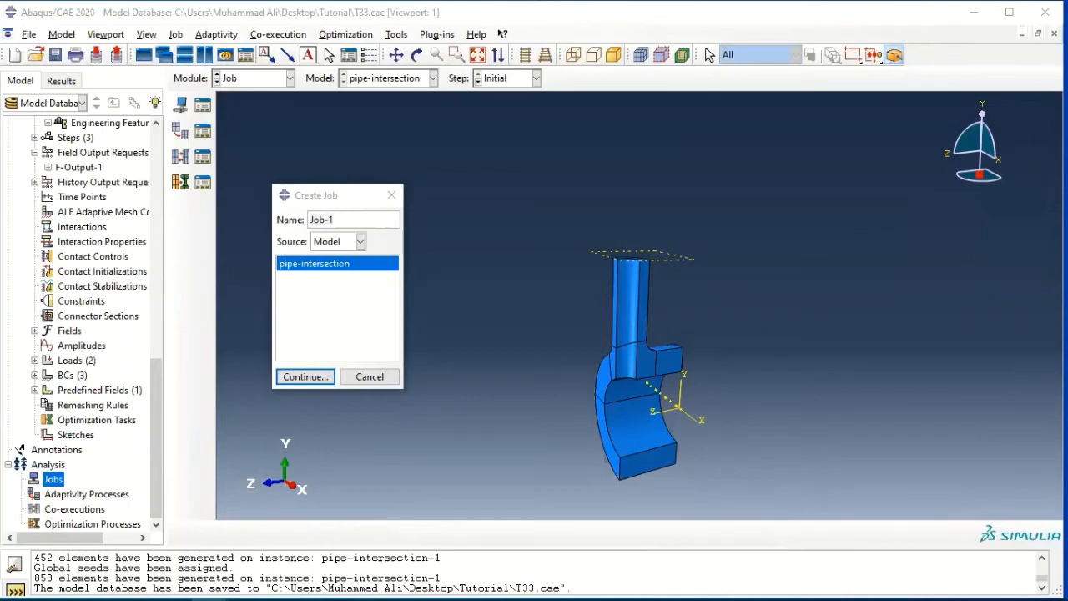
click(337, 218)
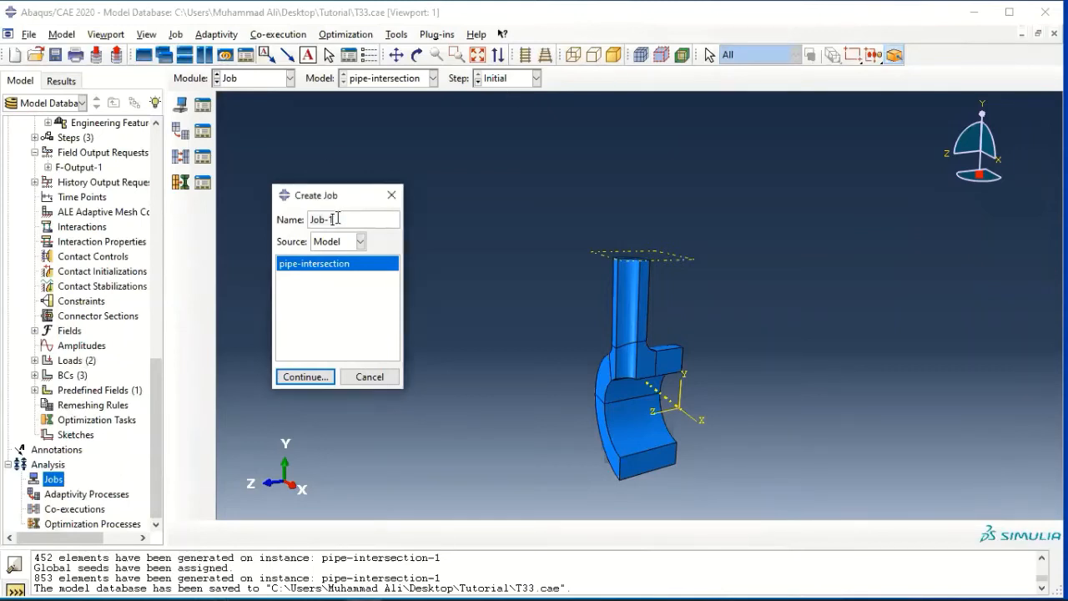
key(BackSpace)
key(BackSpace)
key(BackSpace)
key(BackSpace)
key(BackSpace)
text(pipe creep)
click(320, 375)
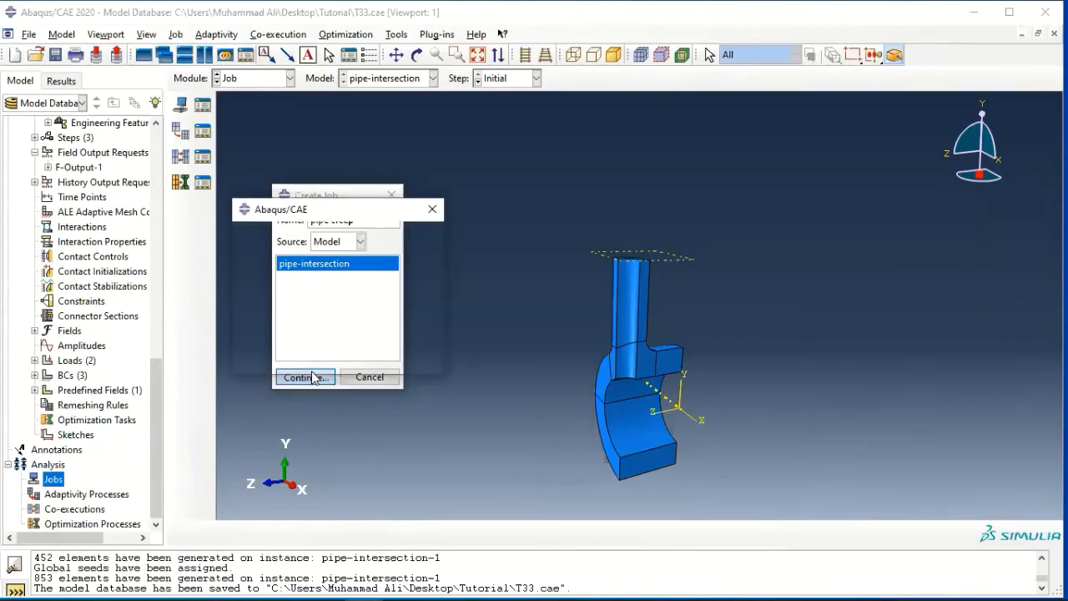
click(429, 203)
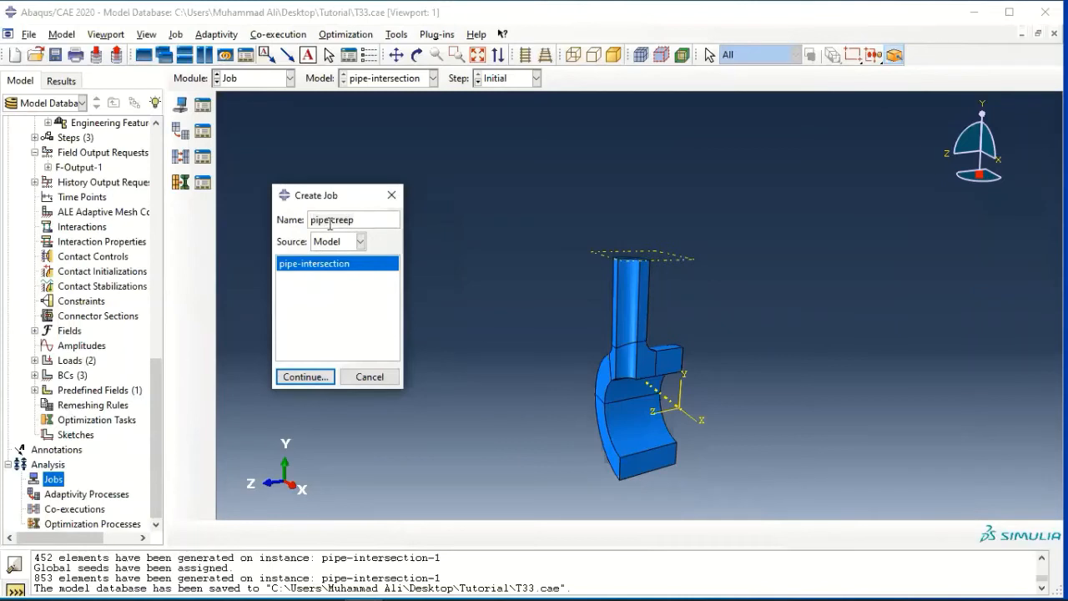
click(331, 221)
key(BackSpace)
click(300, 376)
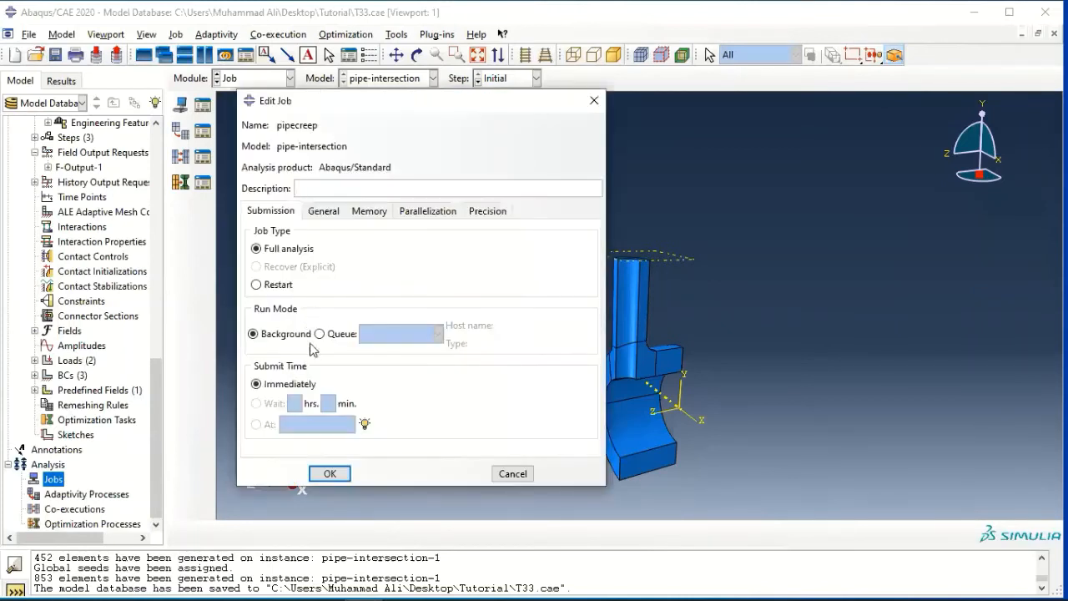
click(330, 473)
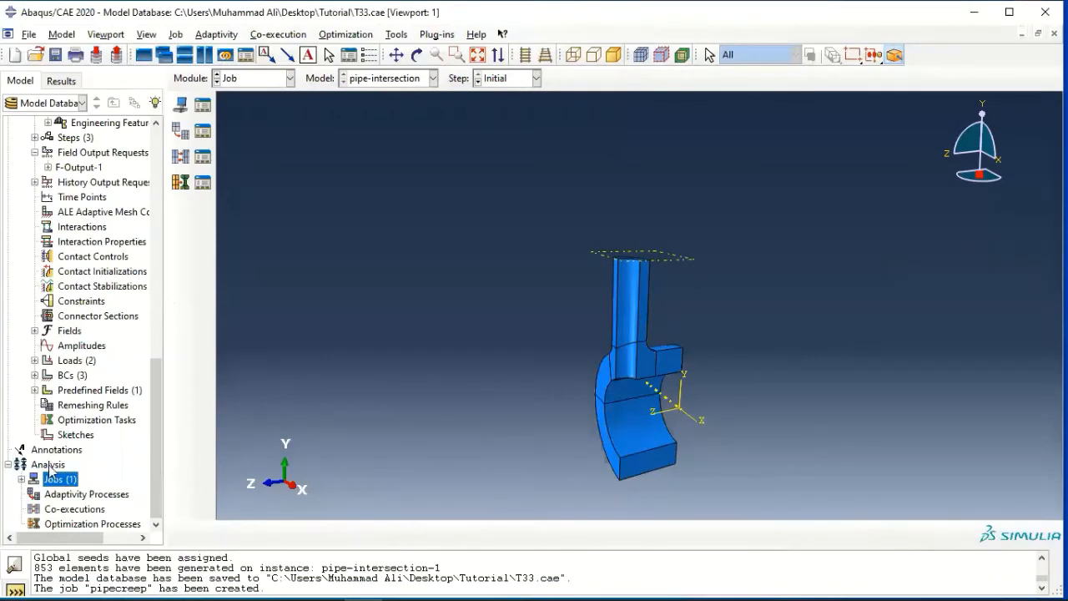
Run a data check on the pipecreep job.
click(21, 479)
click(52, 493)
right_click(56, 494)
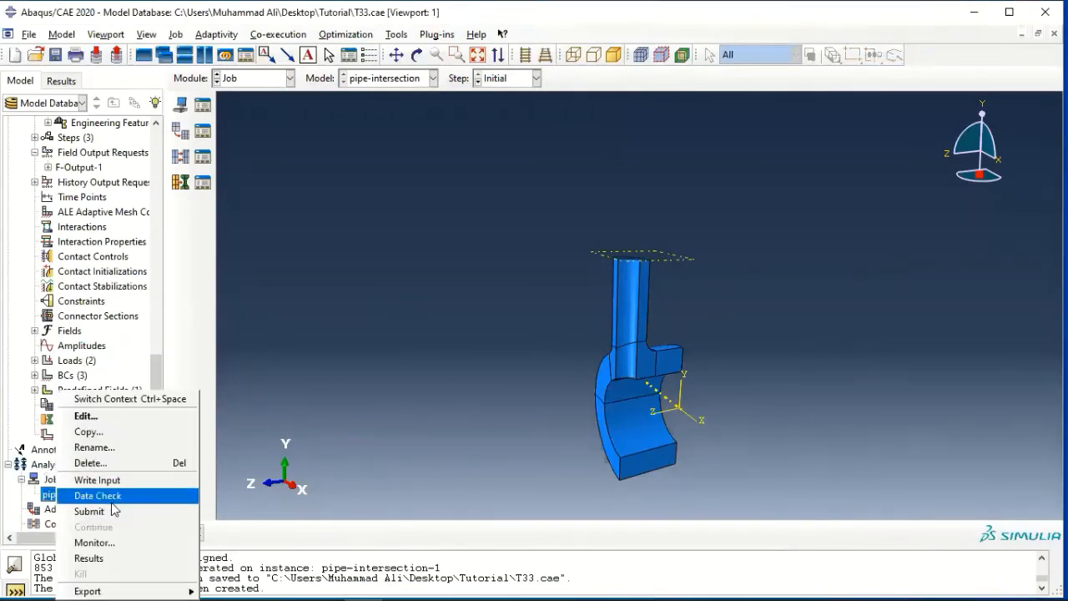
click(98, 495)
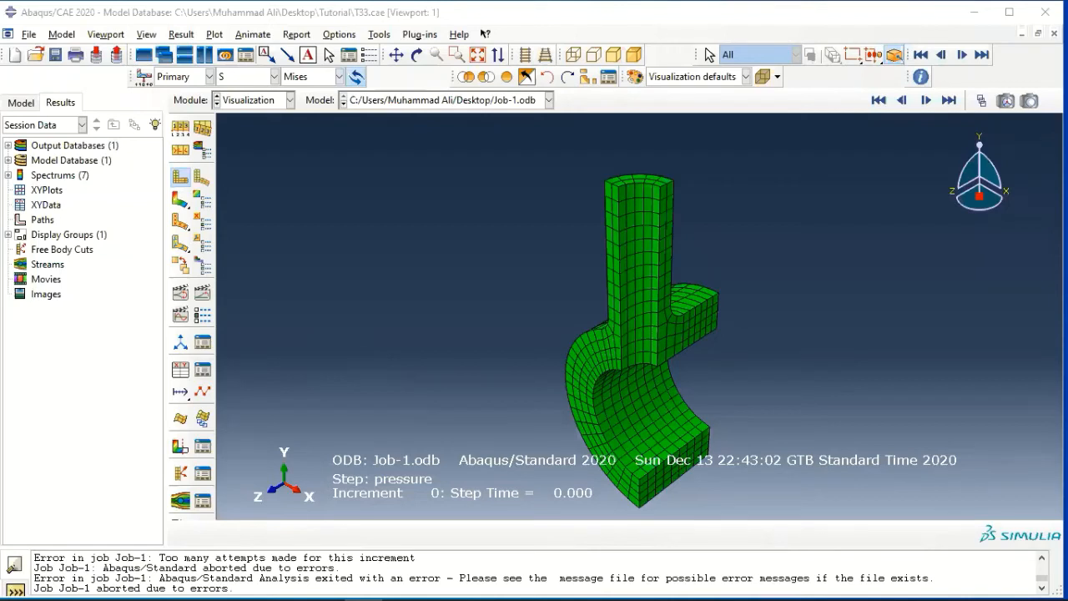
Set the view of the undeformed model by viewpoint 1,1,3 with up vector 0,1,0.
click(211, 37)
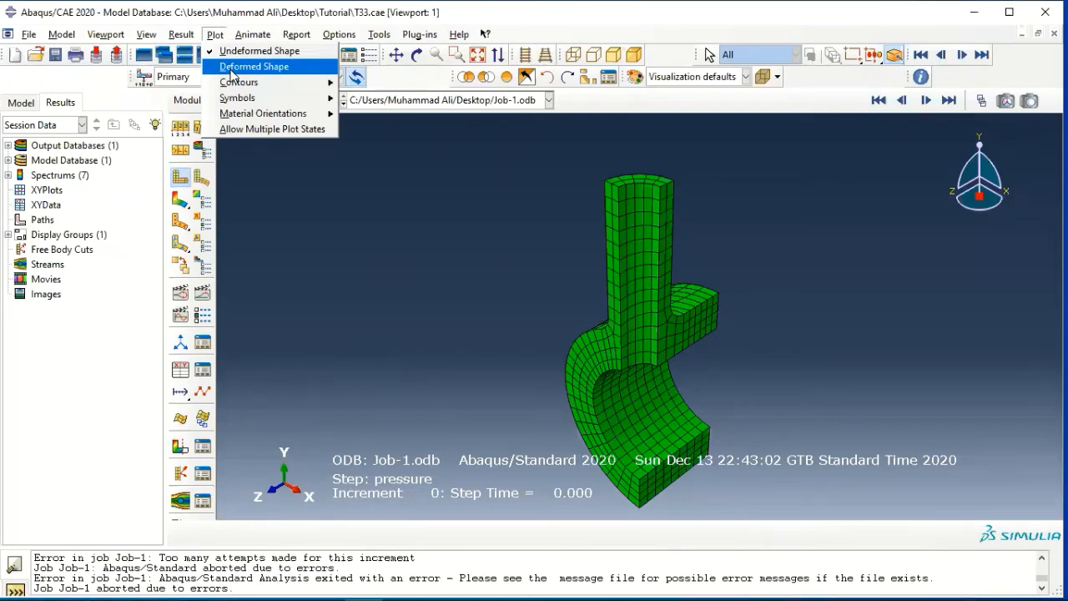
click(279, 294)
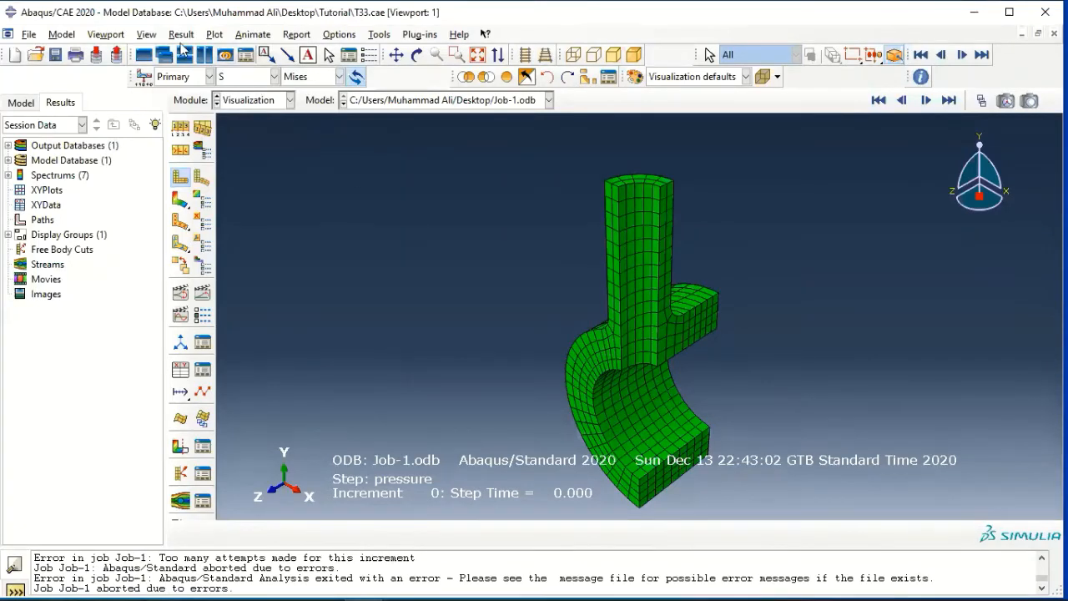
click(149, 36)
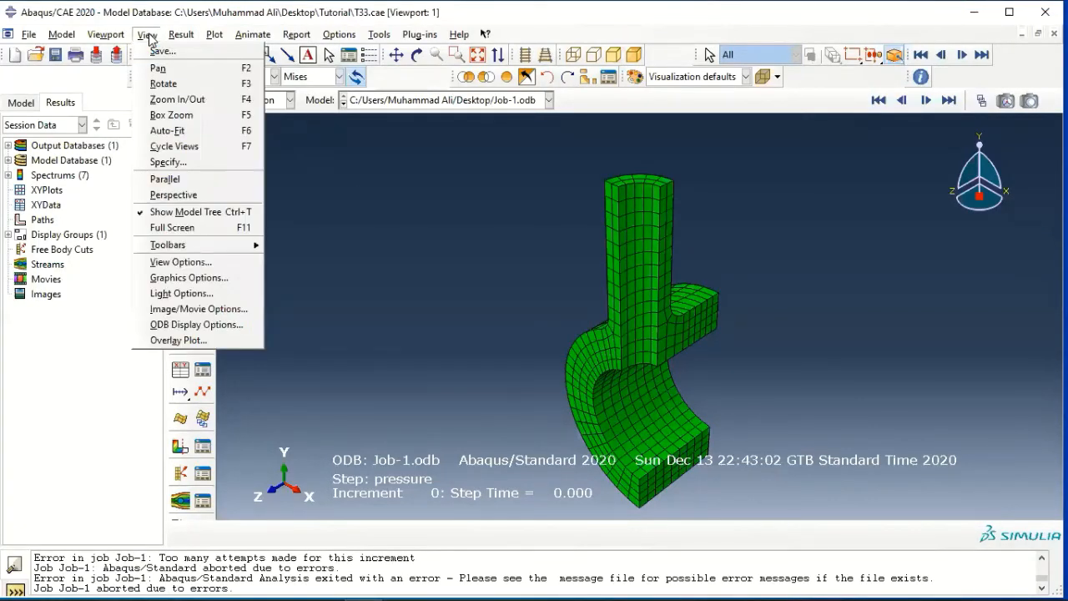
click(168, 162)
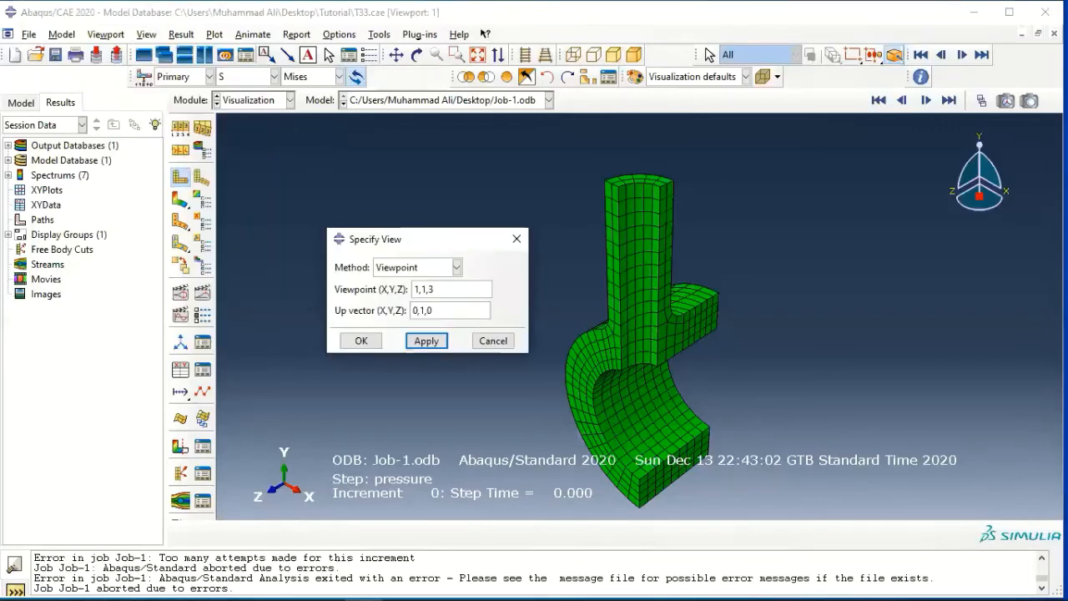
click(382, 276)
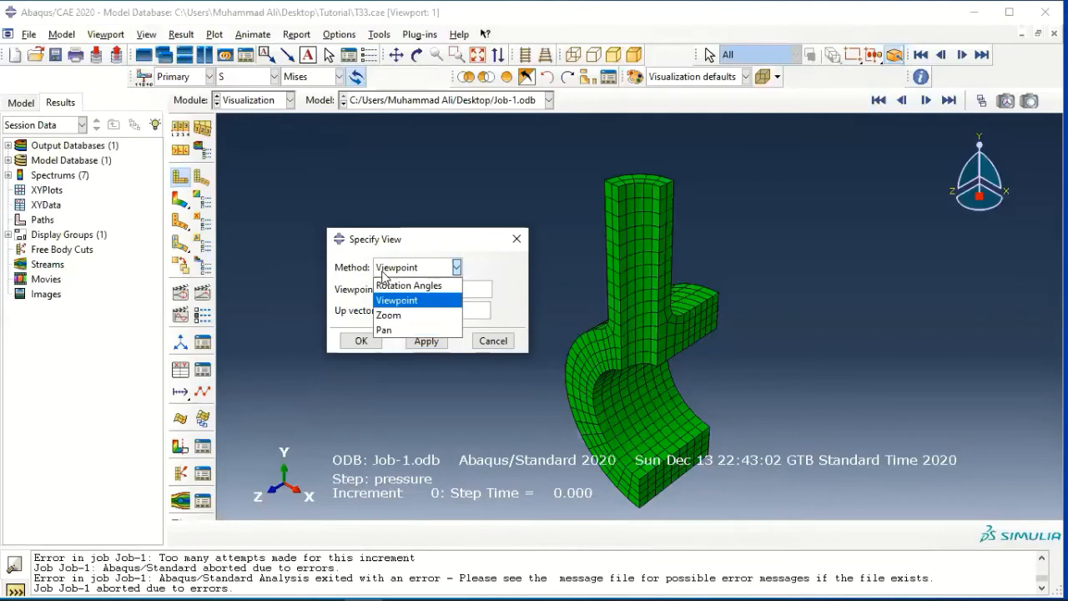
click(389, 297)
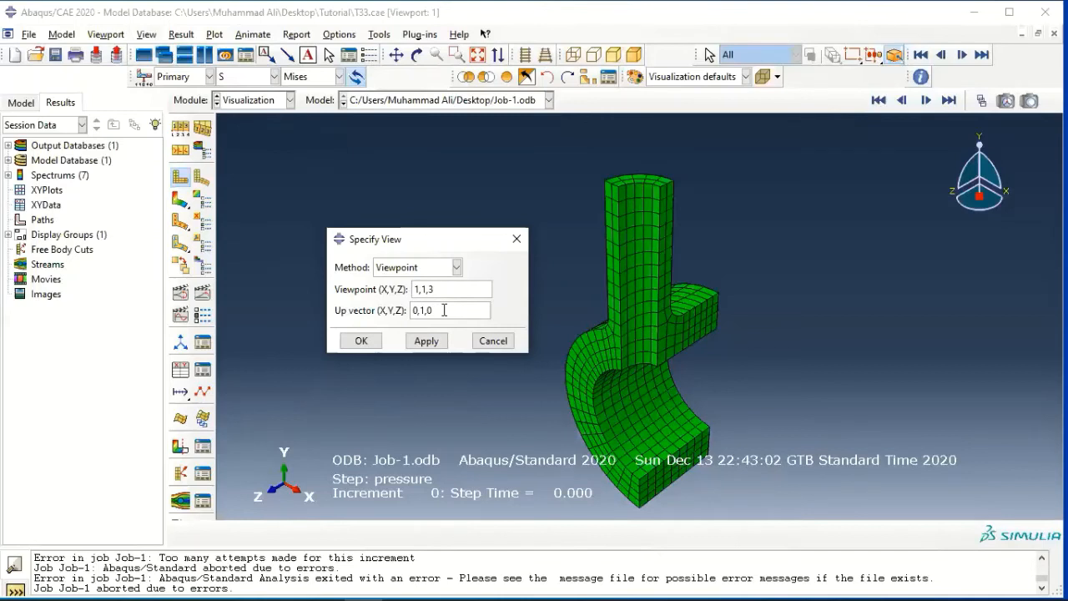
click(369, 342)
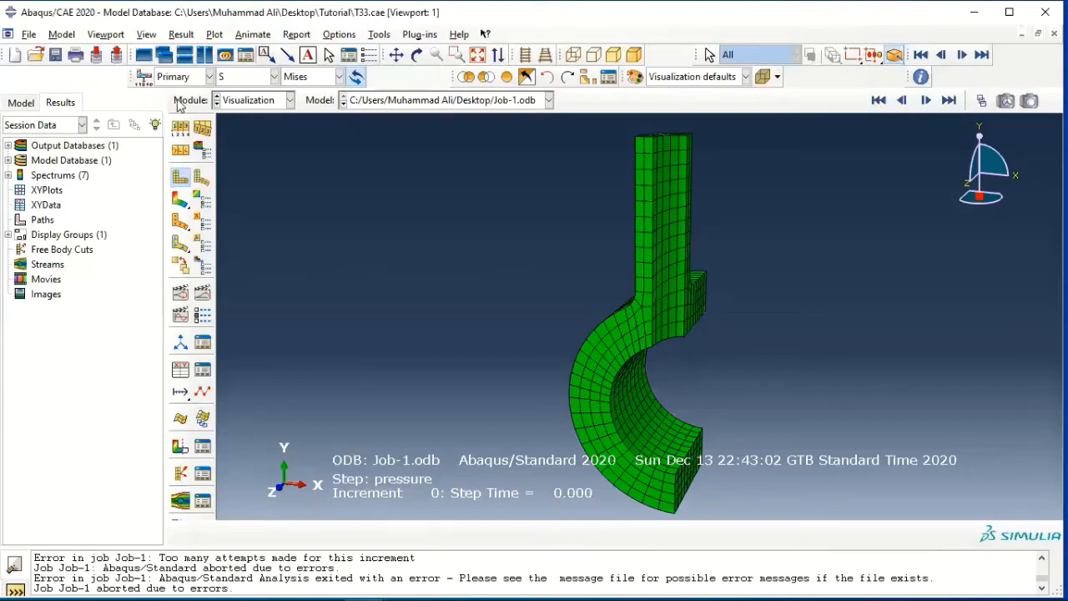
Preview the undeformed plot in Wireframe render style, and set its render style to Filled.
click(178, 130)
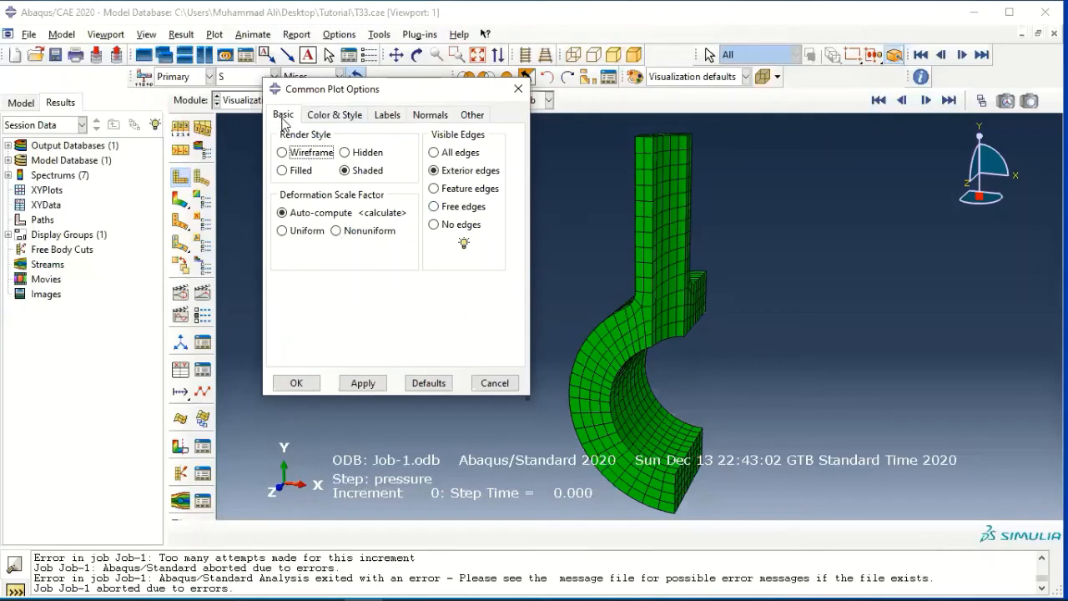
click(306, 157)
click(371, 384)
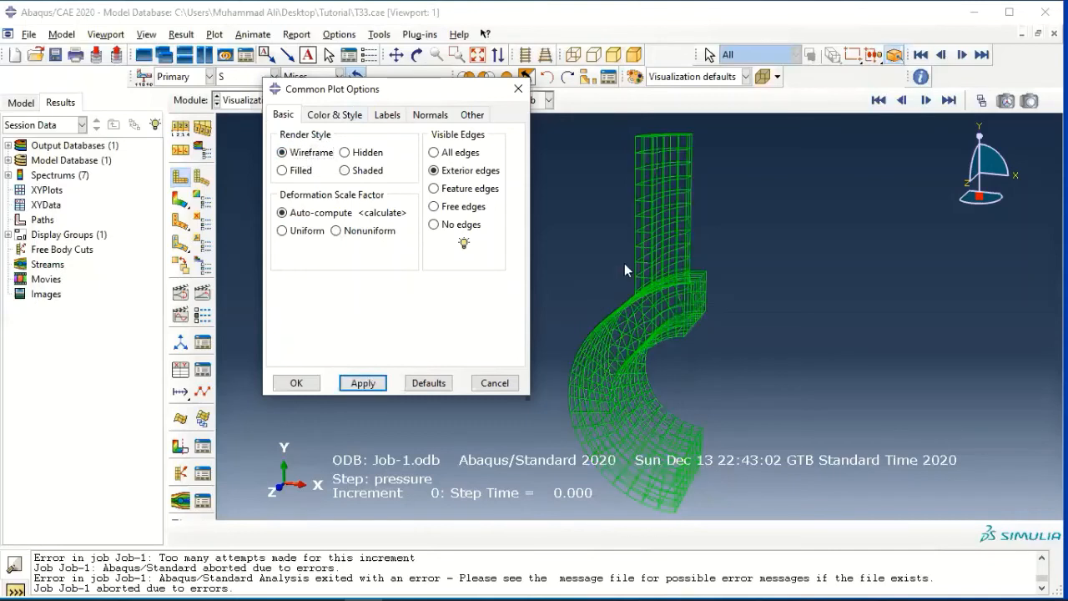
click(298, 169)
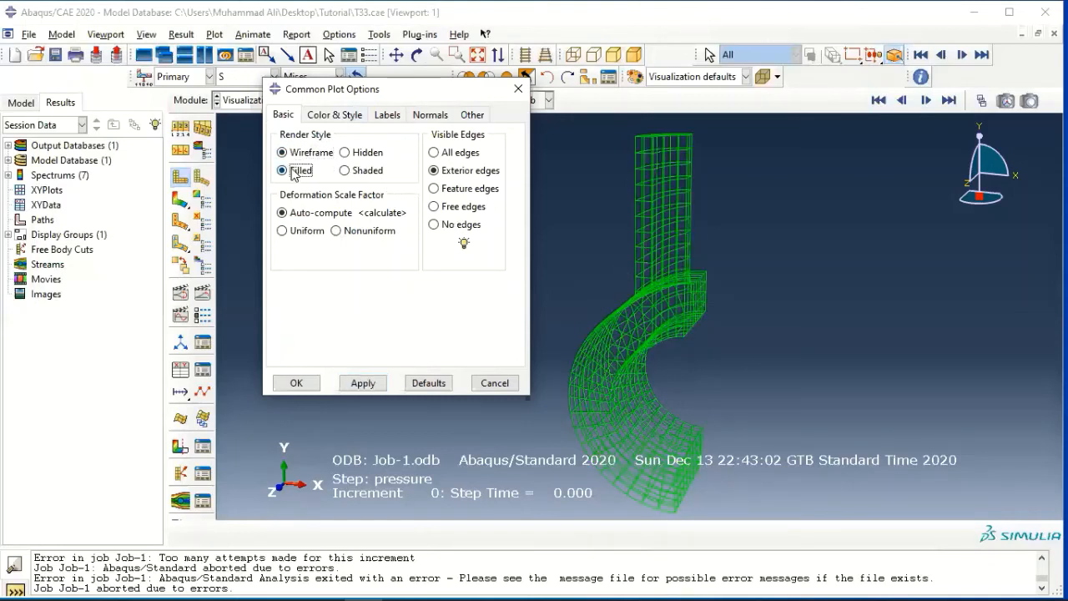
click(363, 384)
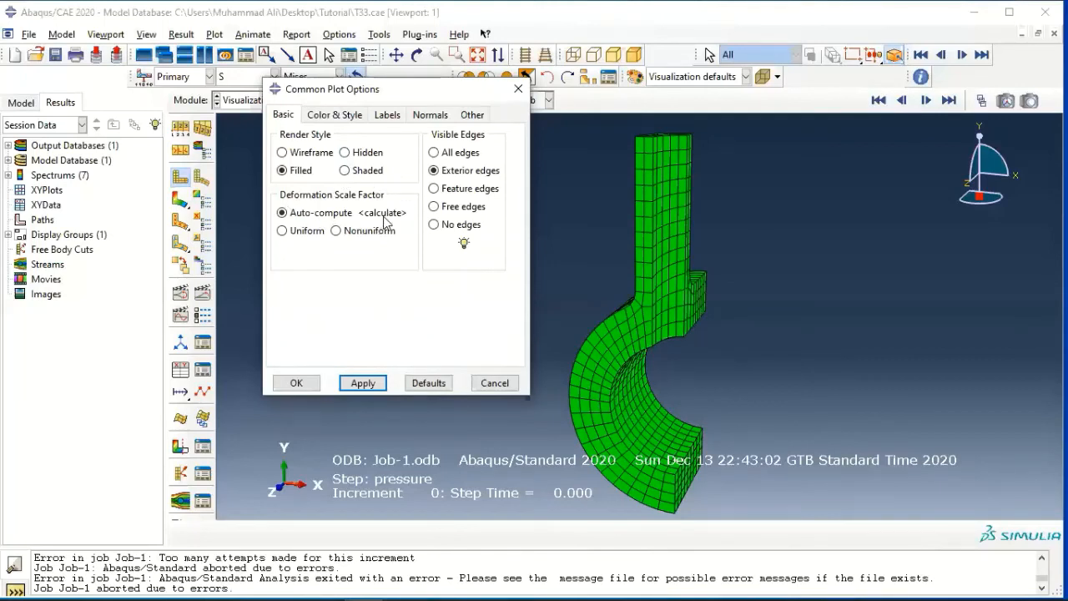
Try the Uniform and Nonuniform deformation scale factor options, and return to Auto-compute.
click(302, 233)
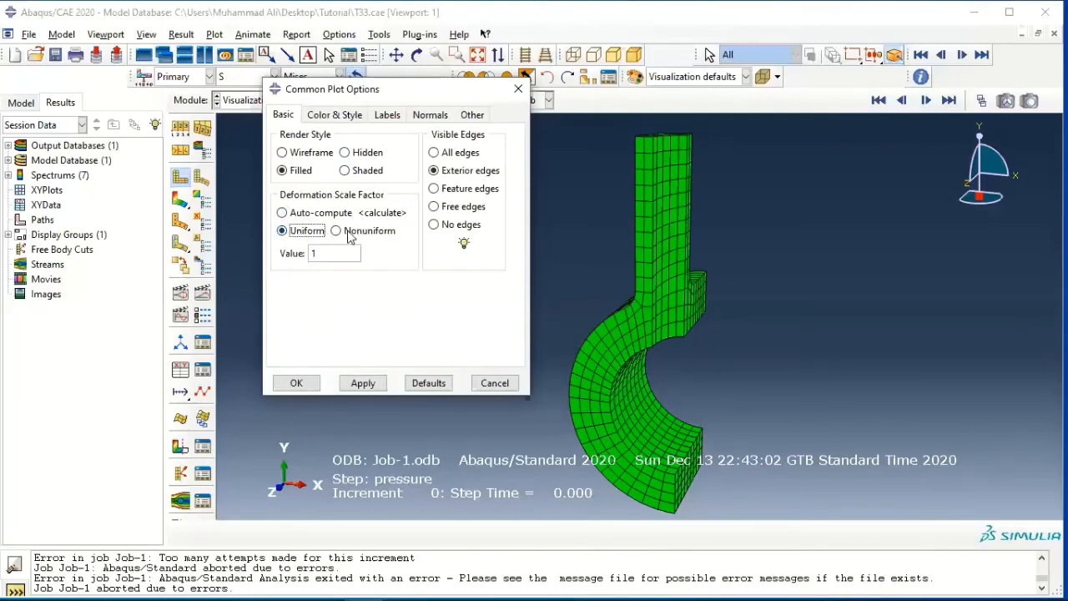
click(340, 233)
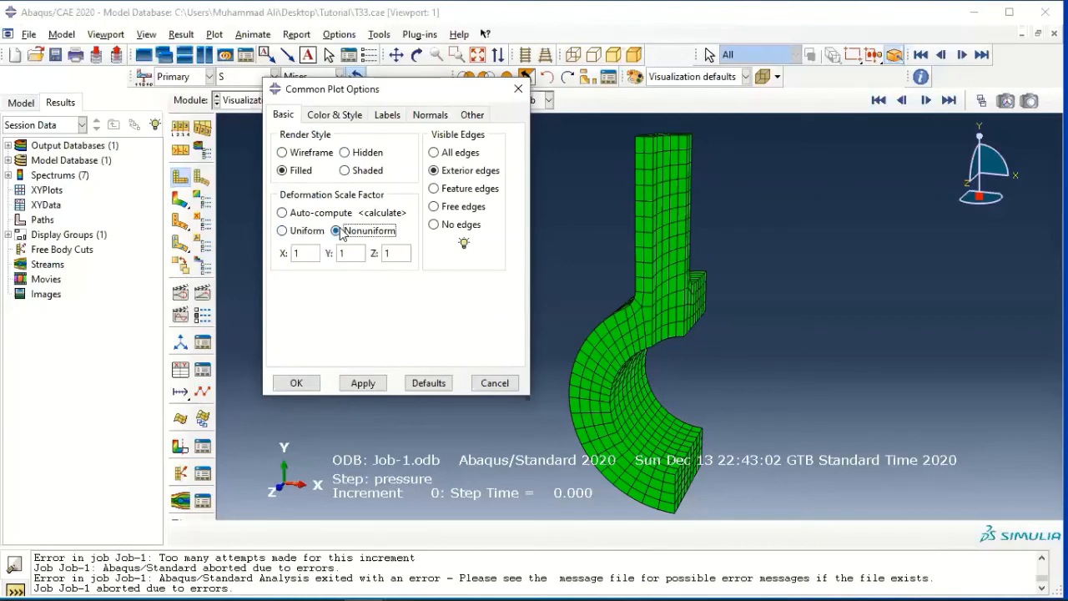
click(305, 216)
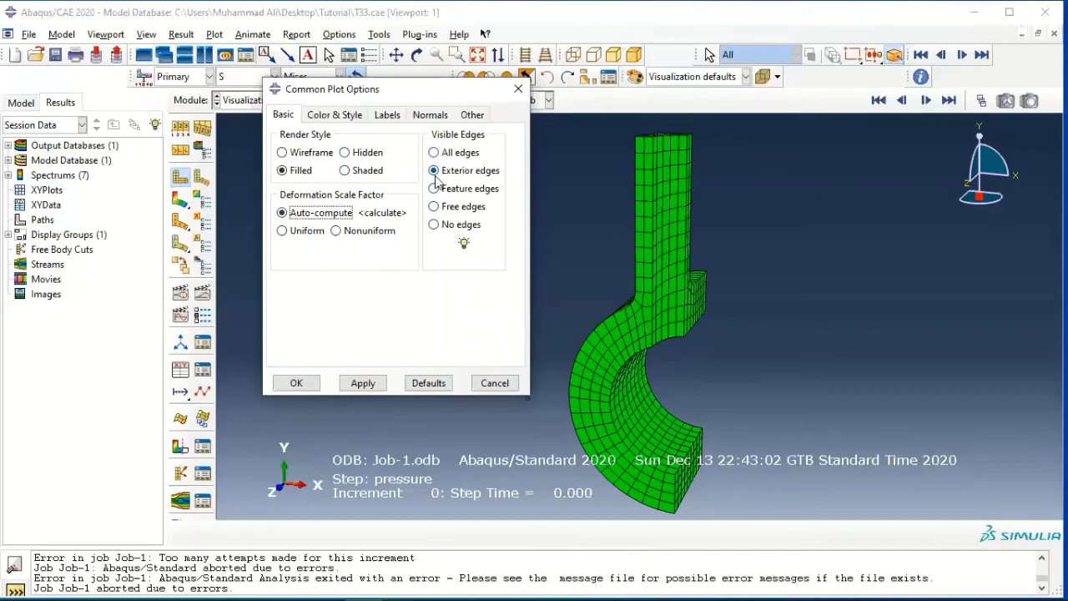
Preview the plot with free edges and with no edges, and restore exterior edges as the visible edges.
click(451, 207)
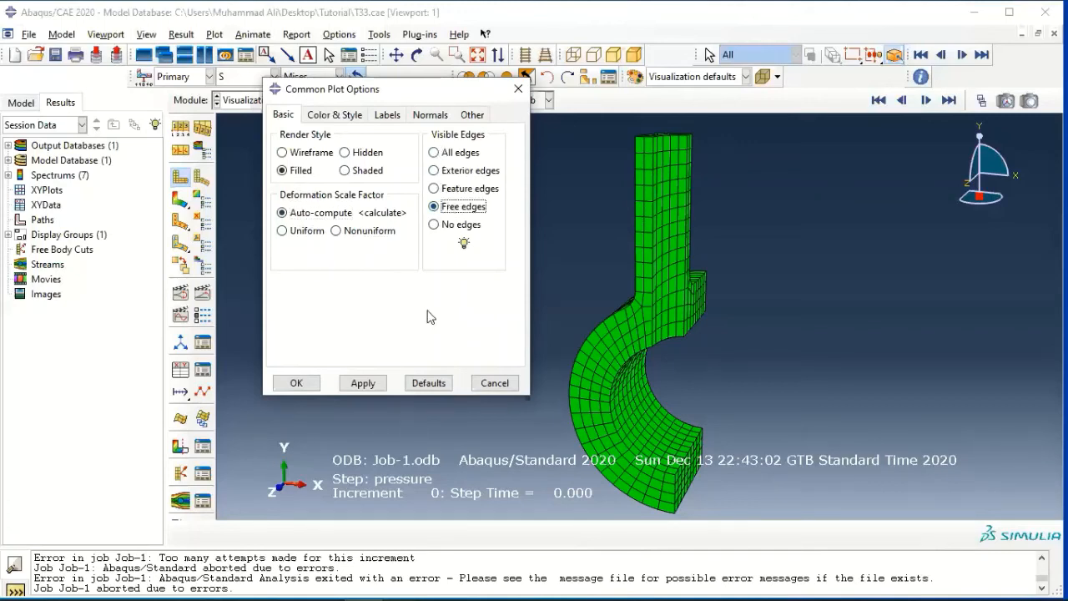
click(363, 383)
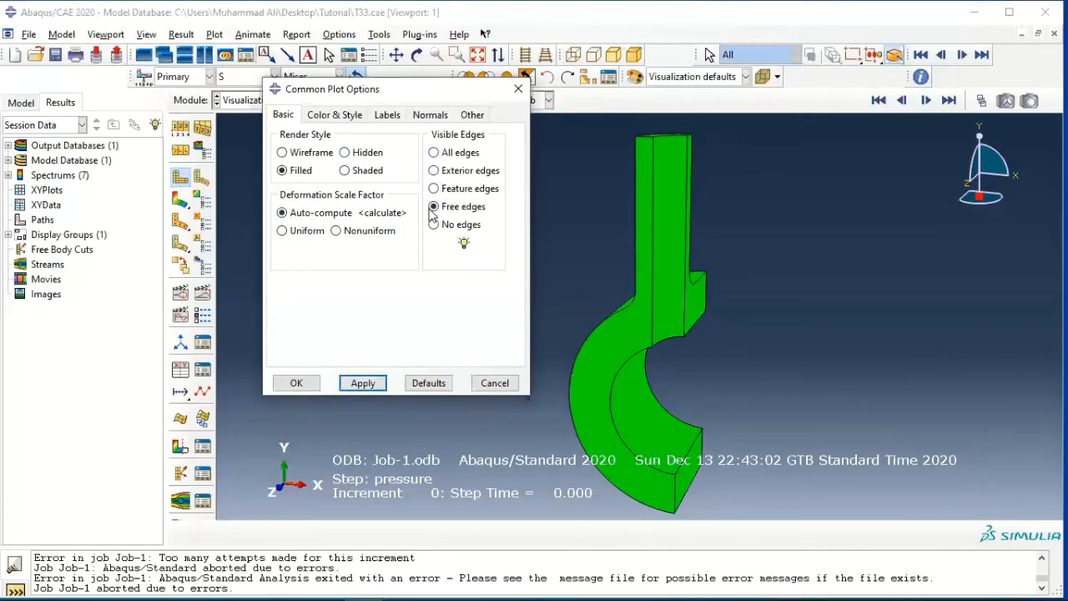
click(434, 223)
click(363, 383)
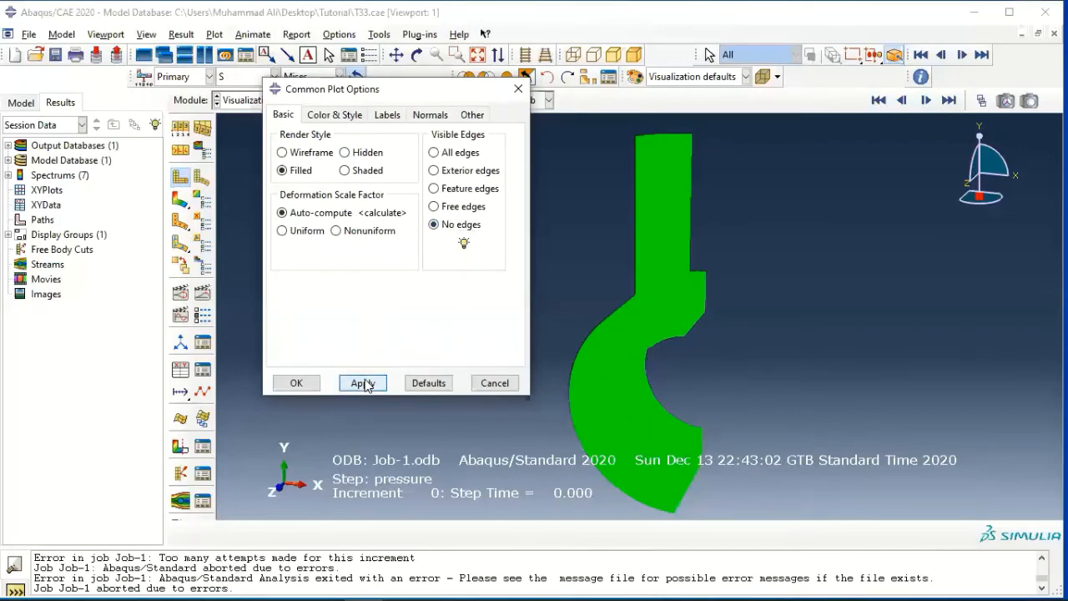
click(433, 170)
click(364, 383)
Review the color and style, label, and normals settings of the common plot options, and close the options.
click(333, 118)
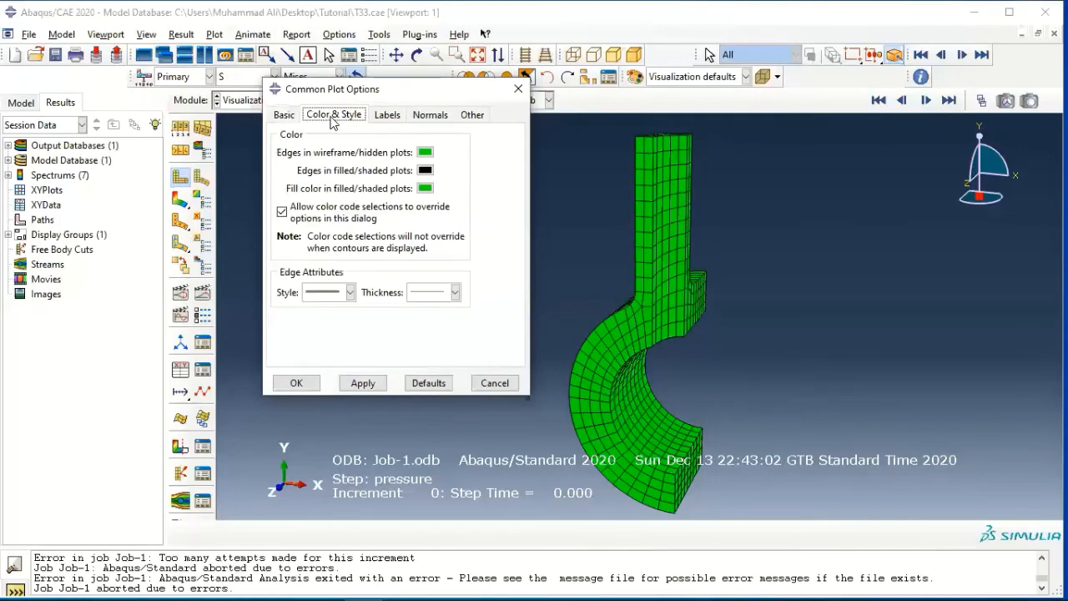
click(387, 114)
click(430, 115)
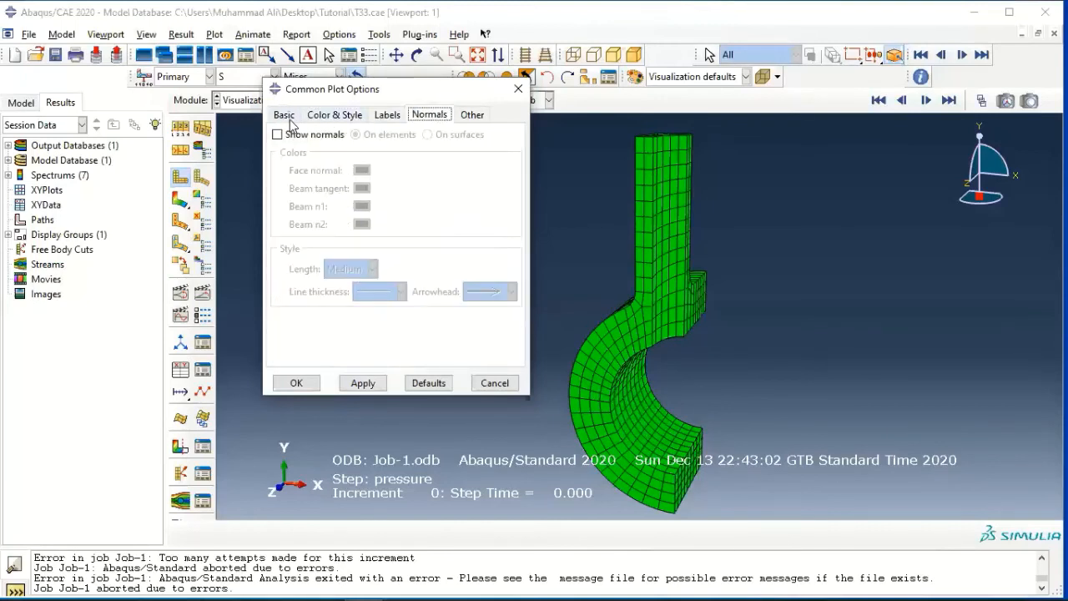
click(286, 117)
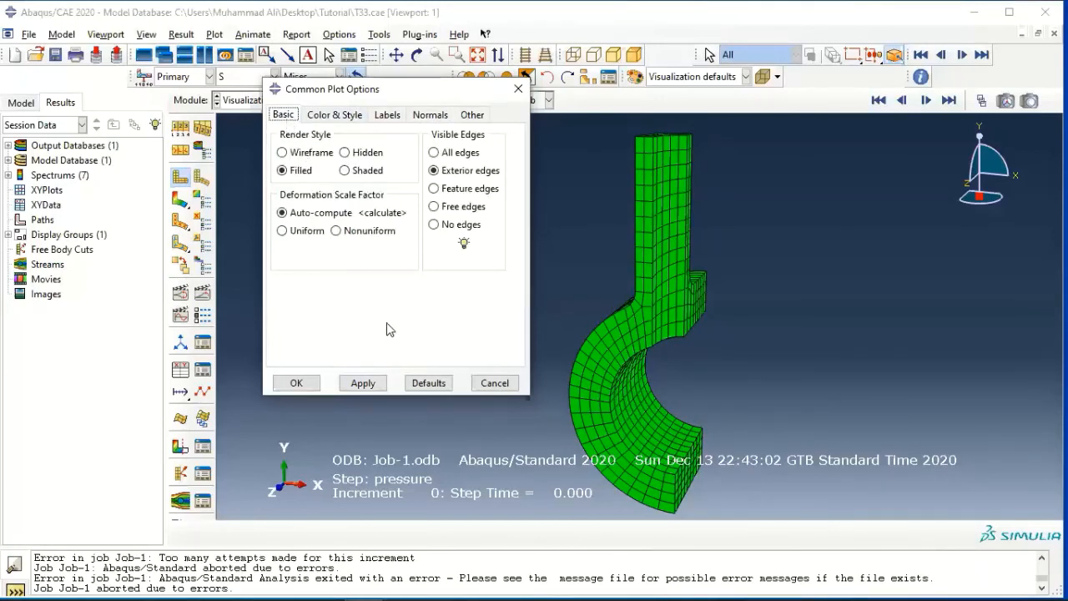
click(492, 383)
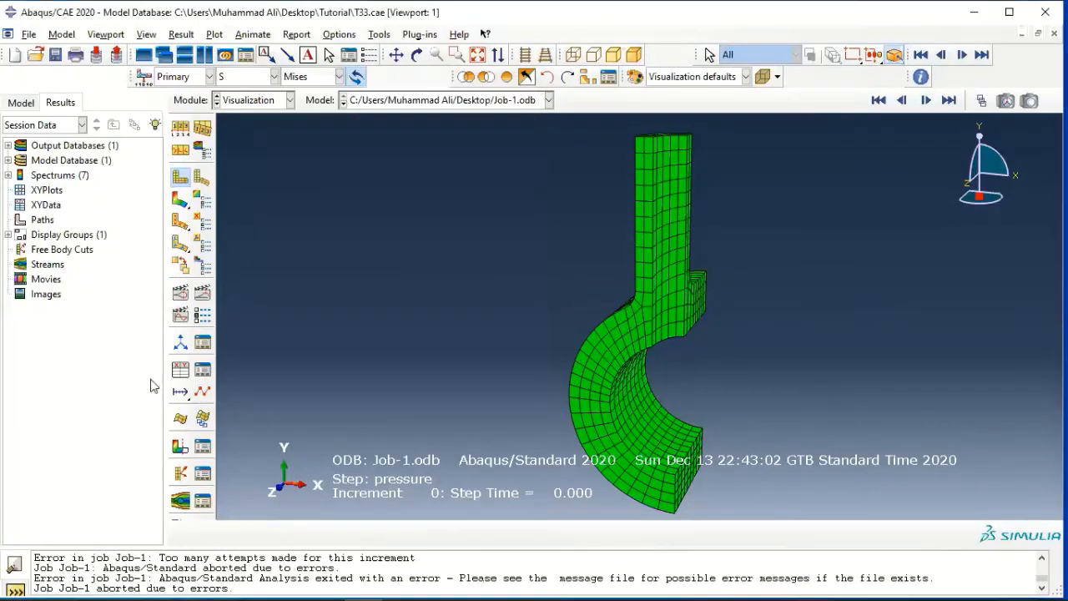